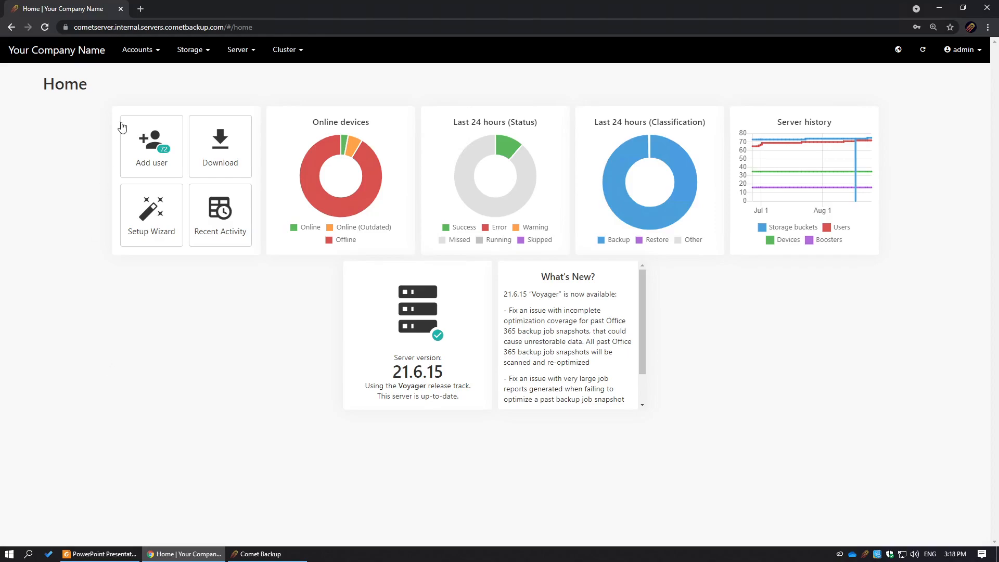
Step: Draft a new user with a generated random password and Wasabi storage as the first Storage Vault, and discard it
left_click(142, 154)
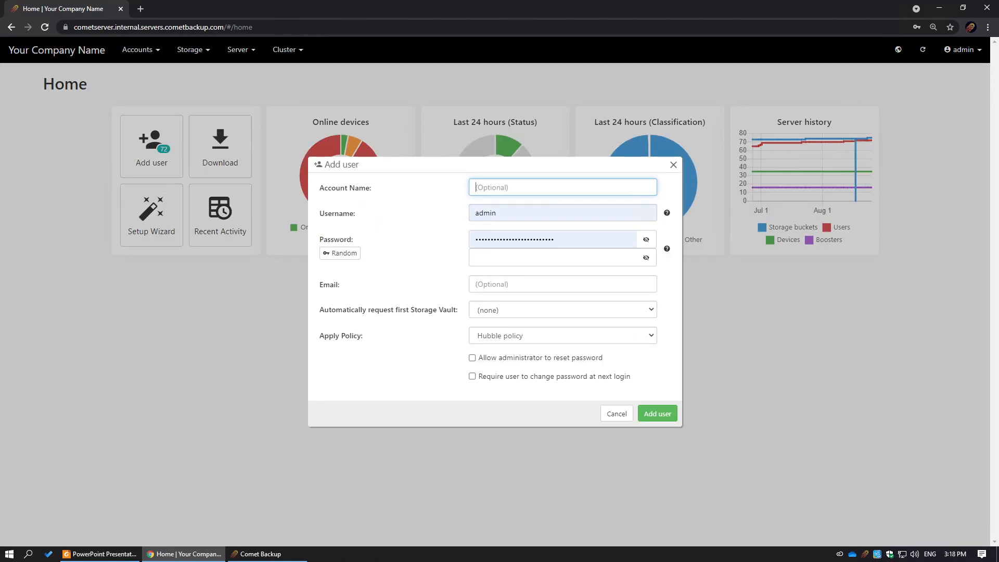
mouse_move(528, 234)
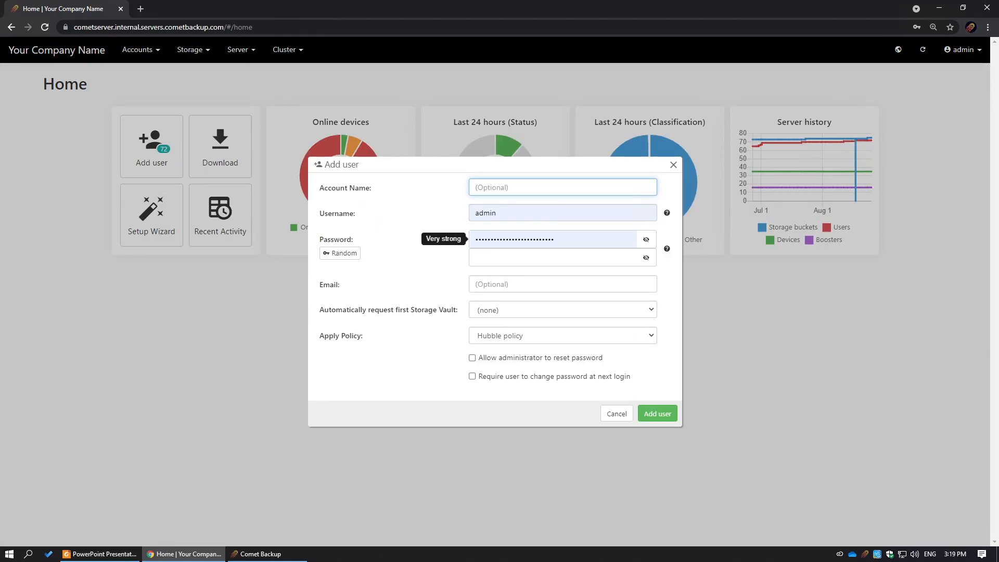
left_click(326, 254)
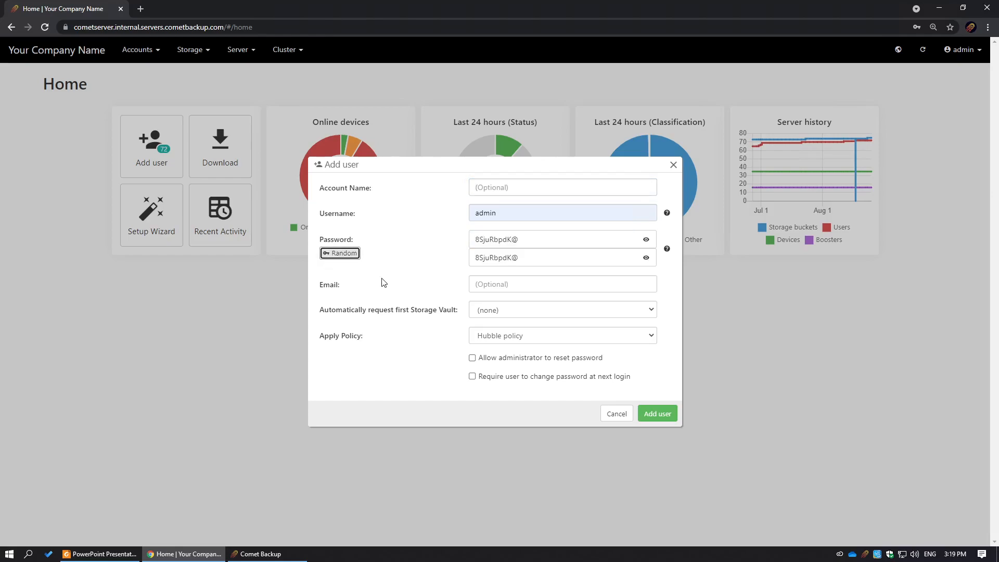
left_click(491, 288)
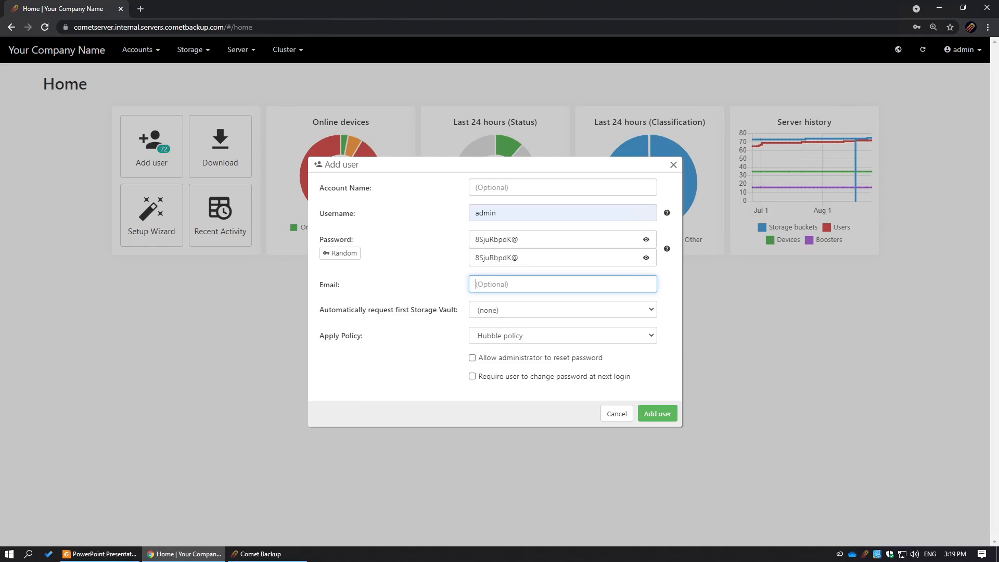
left_click(506, 311)
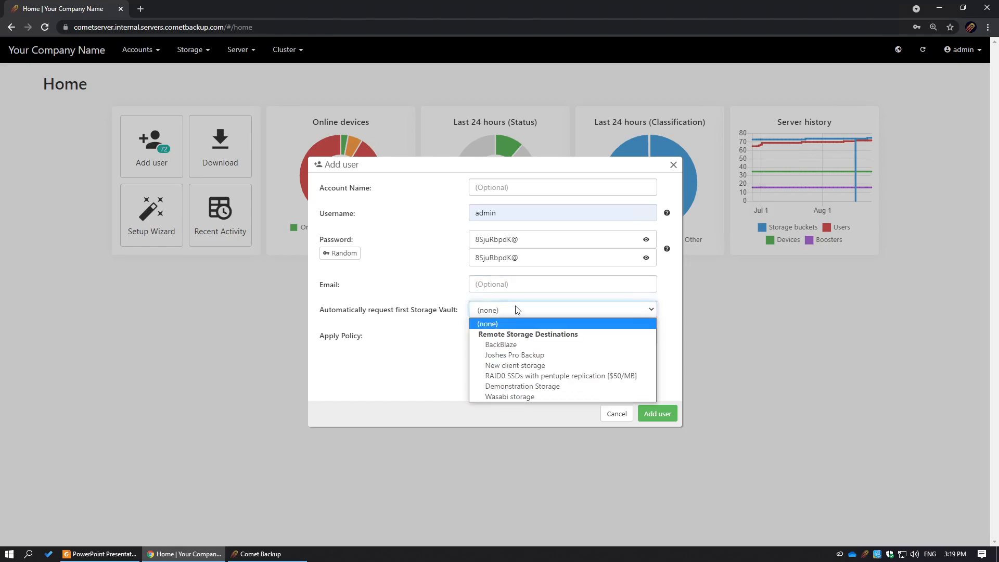
left_click(523, 395)
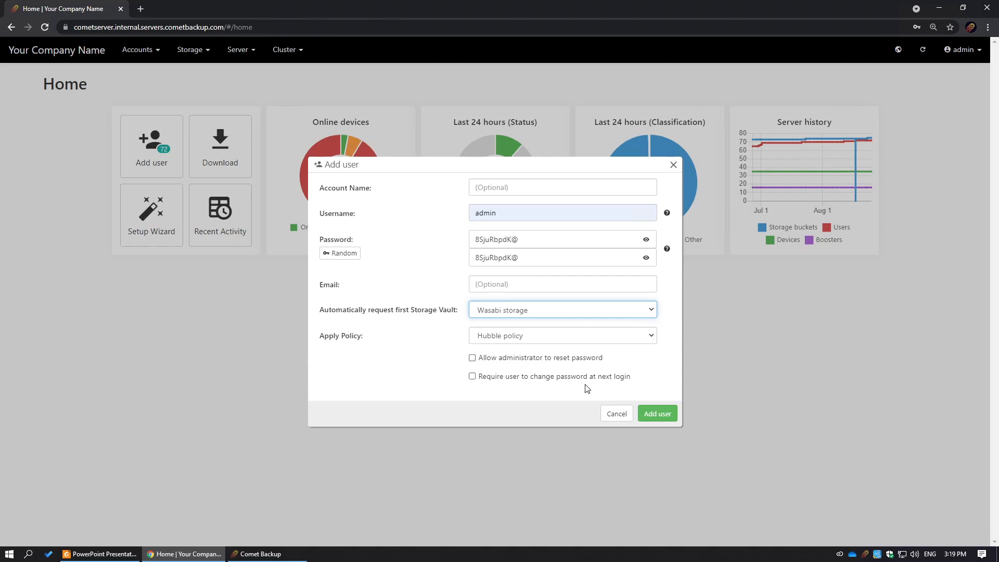
left_click(617, 413)
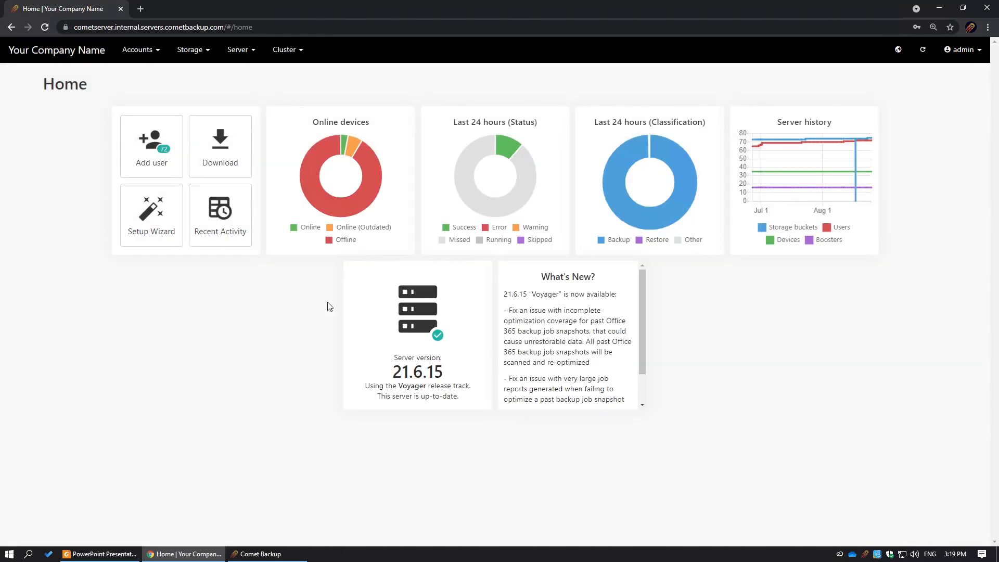
Step: View the client software downloads for Windows, Linux and macOS, and return to the home page
left_click(239, 166)
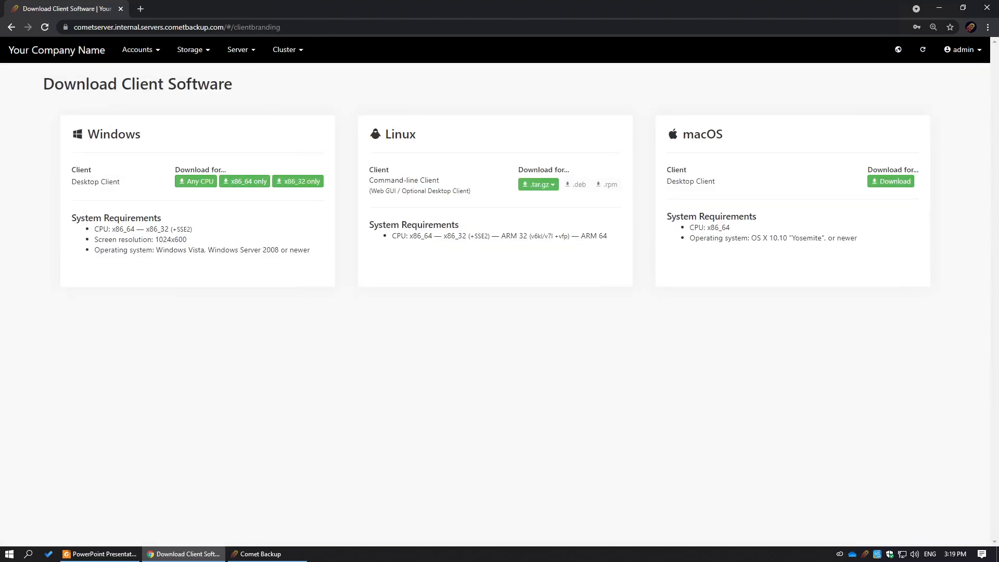
left_click(59, 52)
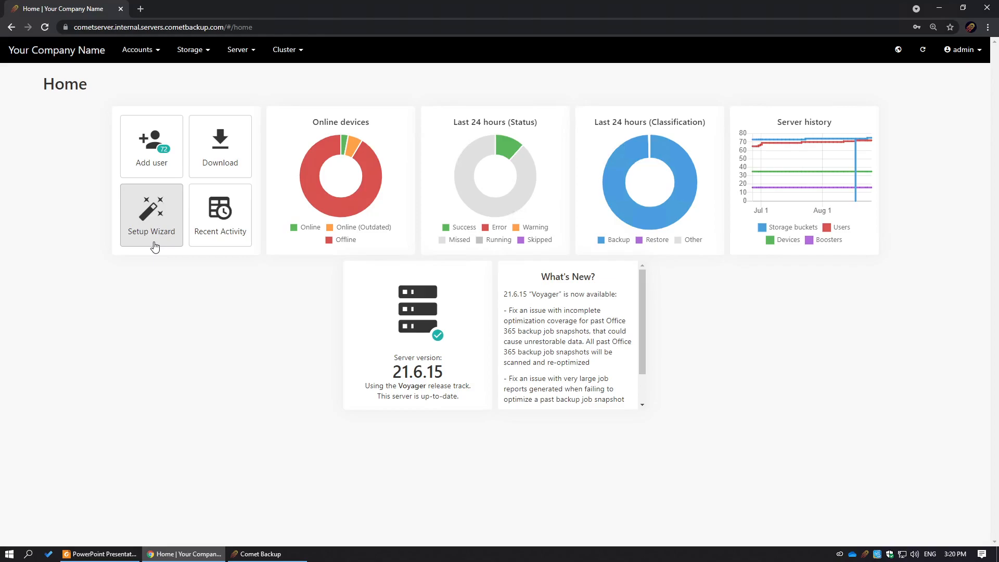
Step: Open the profile of the user with account name "Account Name e.g." from the second page of the users list
left_click(141, 50)
left_click(145, 72)
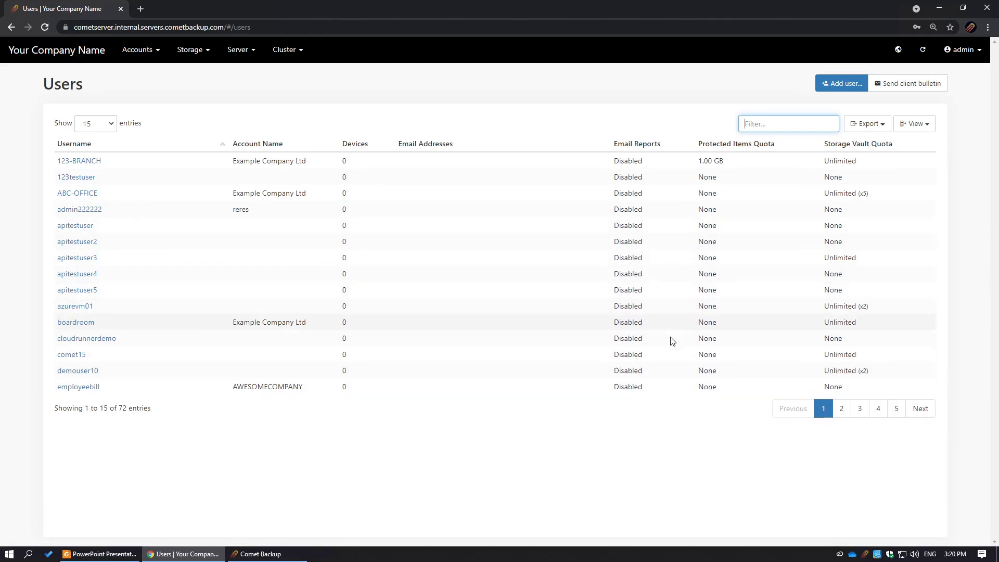
left_click(839, 409)
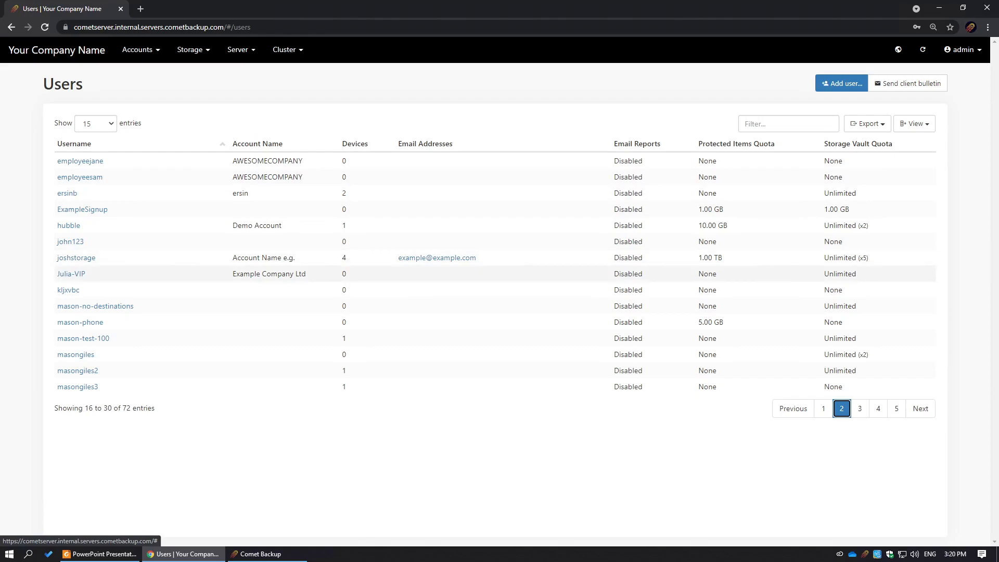
left_click(80, 259)
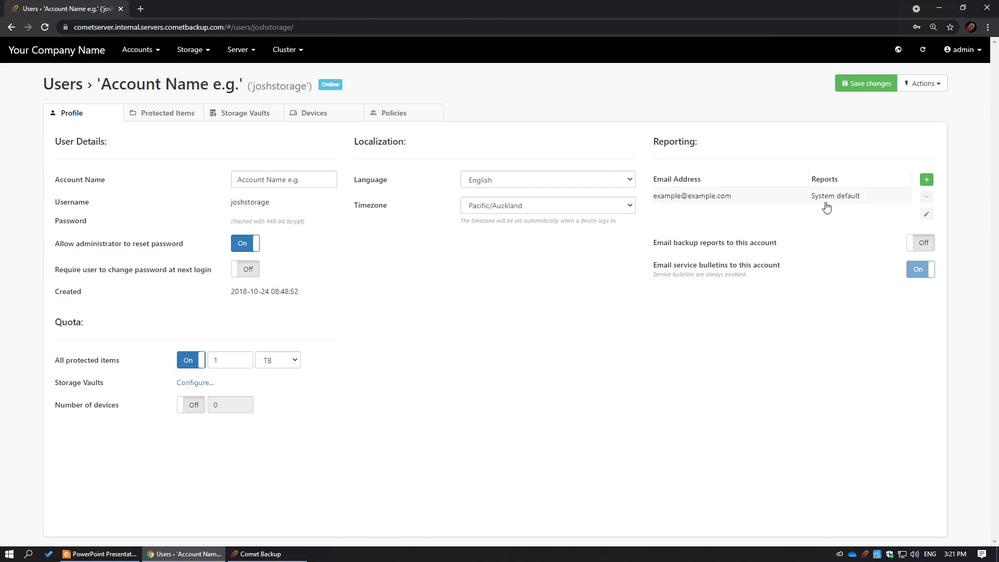
Step: Draft a custom immediate job notification with added Username filter rules for the user's reporting email address, and discard it
left_click(927, 215)
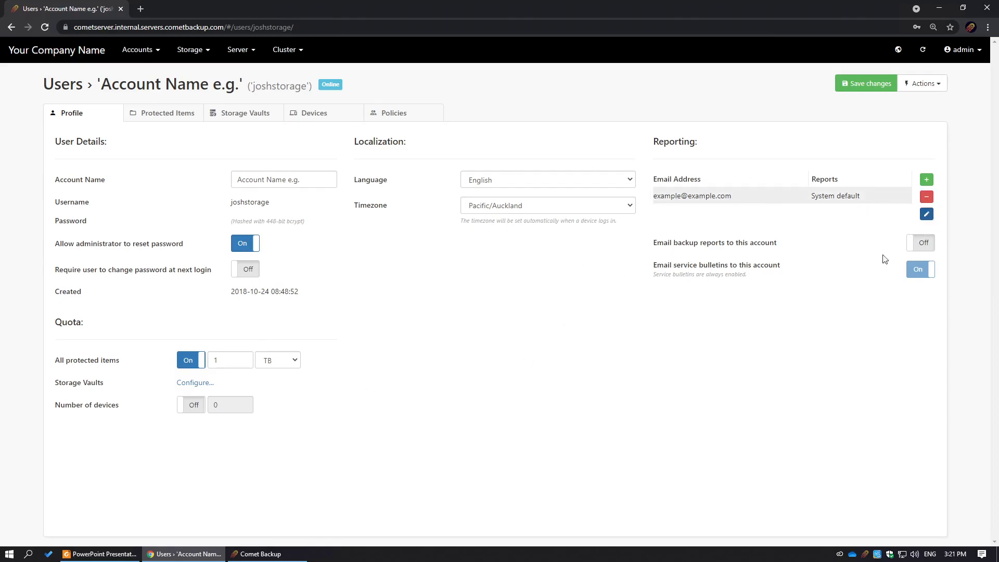
left_click(586, 294)
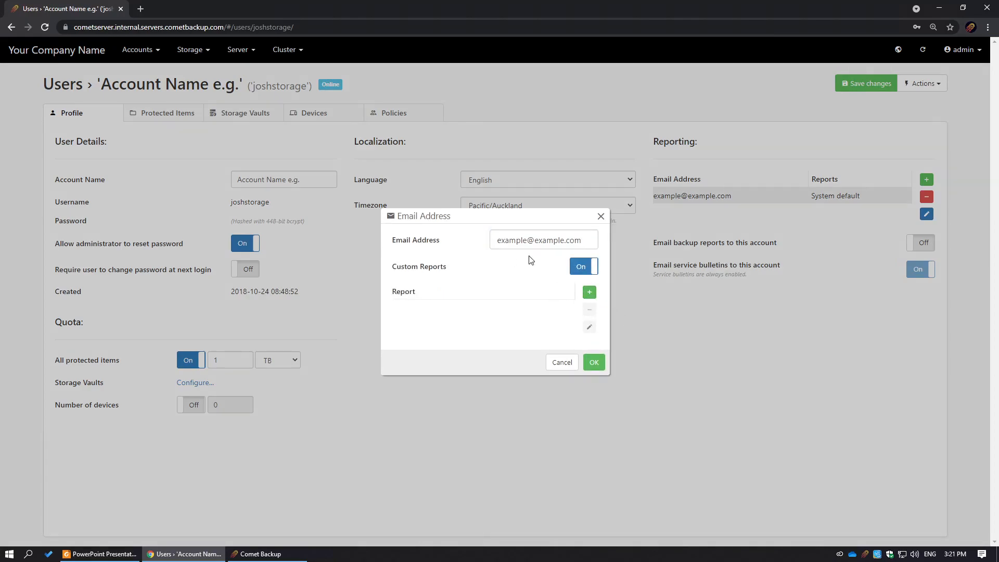
left_click(590, 292)
left_click(634, 311)
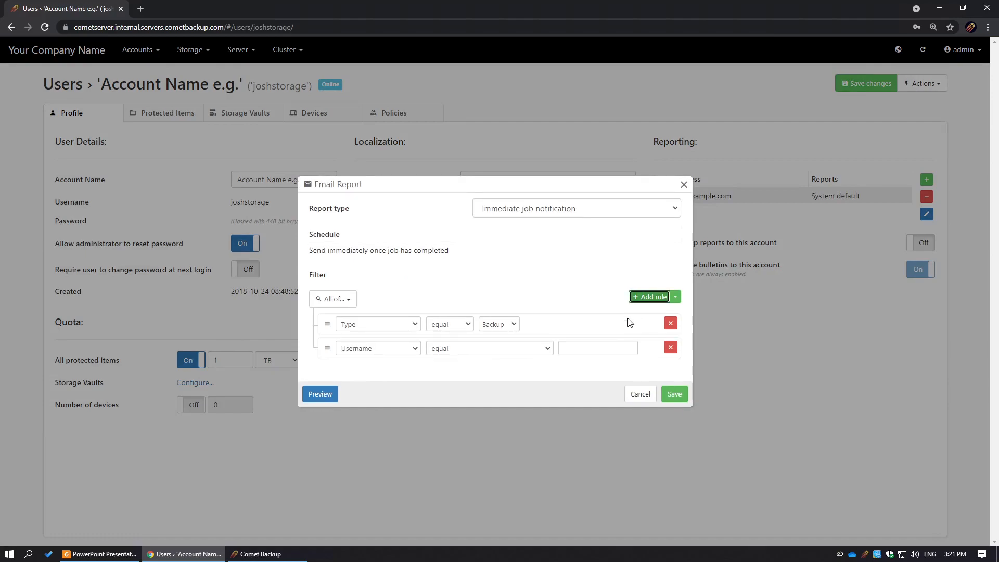
left_click(393, 354)
left_click(467, 354)
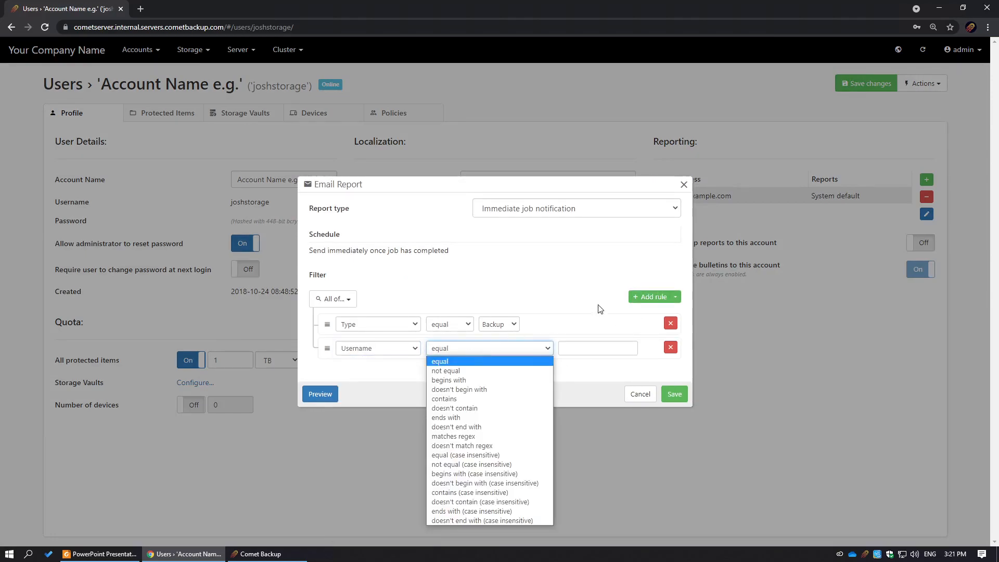
left_click(651, 299)
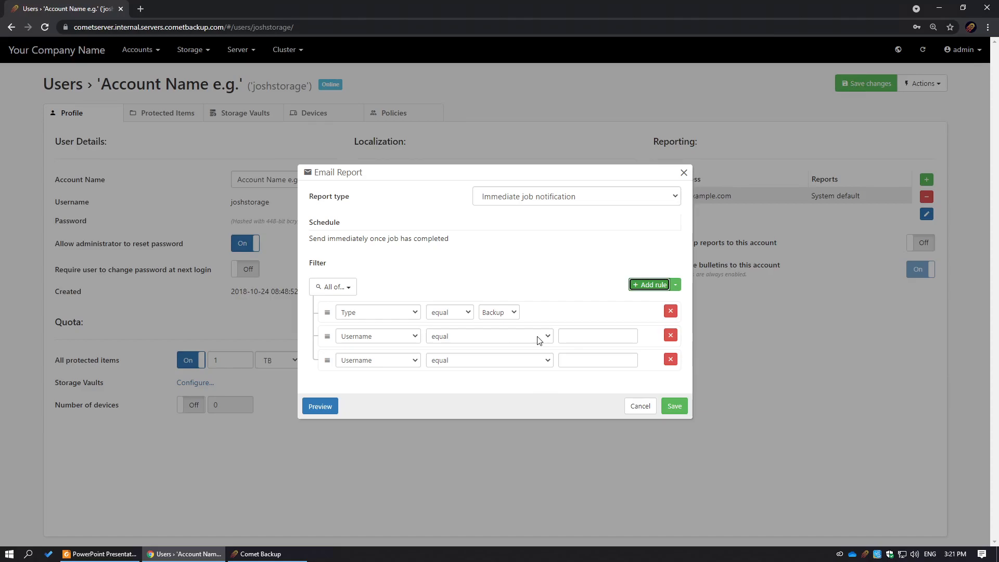
left_click(641, 408)
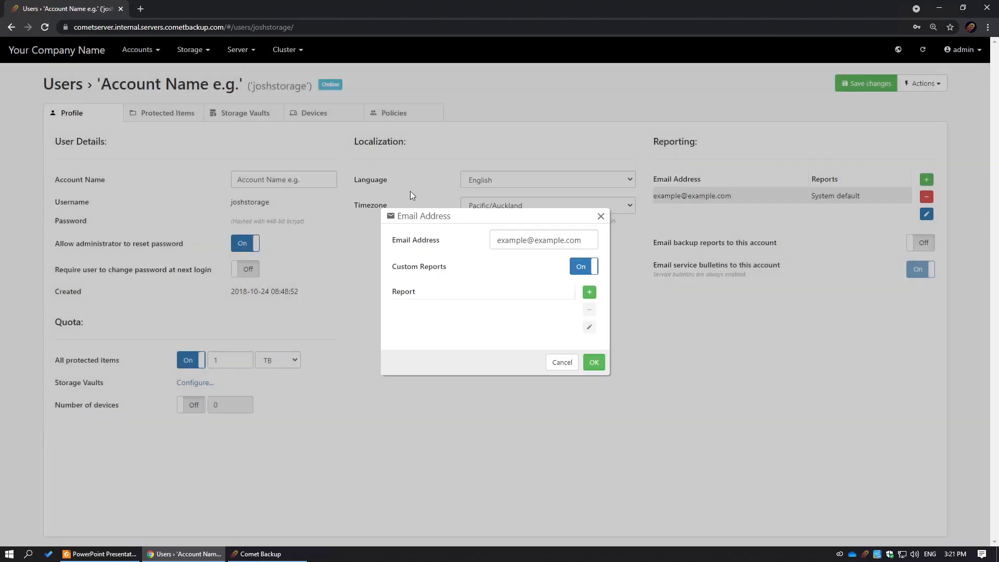
left_click(556, 362)
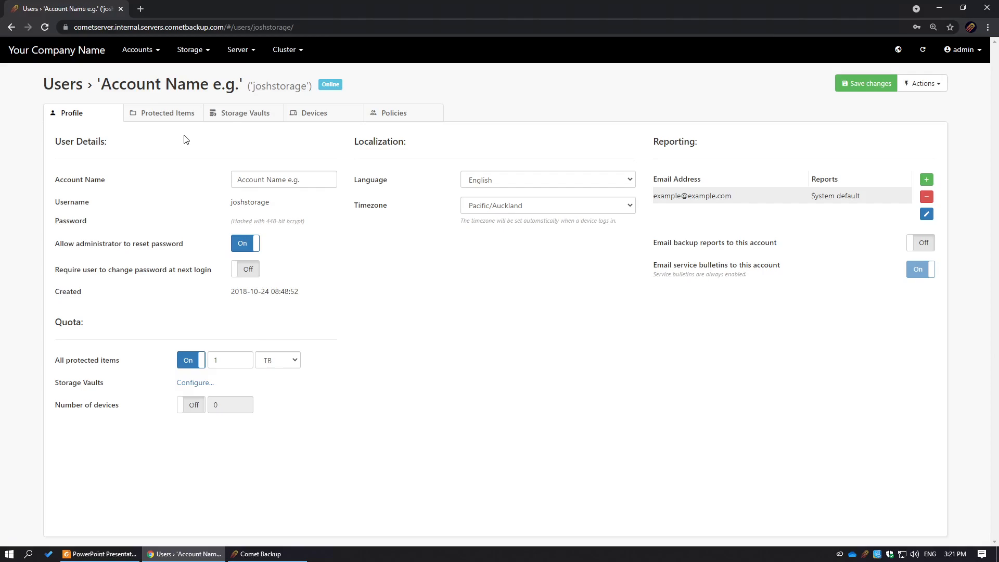
Step: Add the folders D:\Recovery and D:\System Volume Information to the items of the Hourly backup protected item
left_click(160, 114)
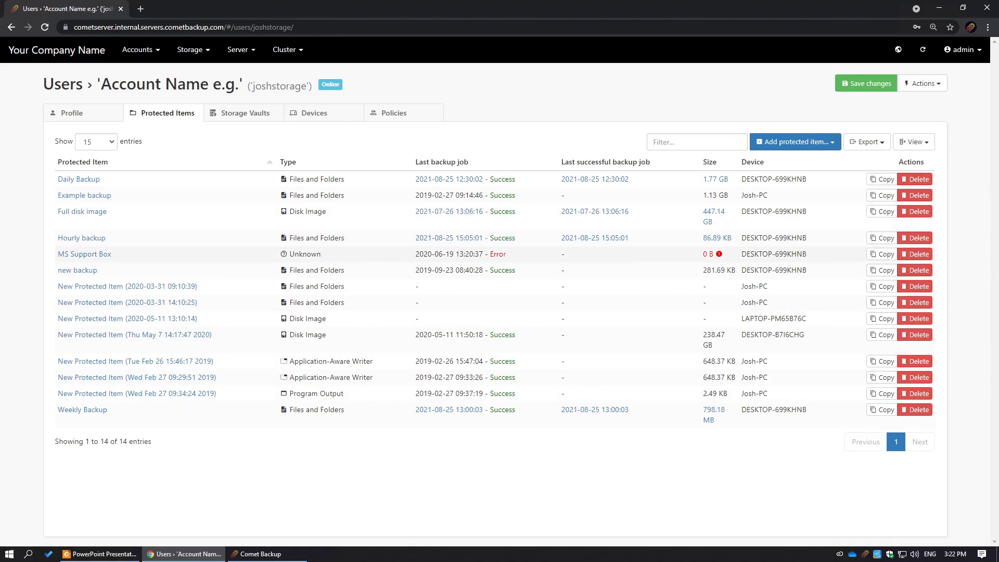
mouse_move(468, 254)
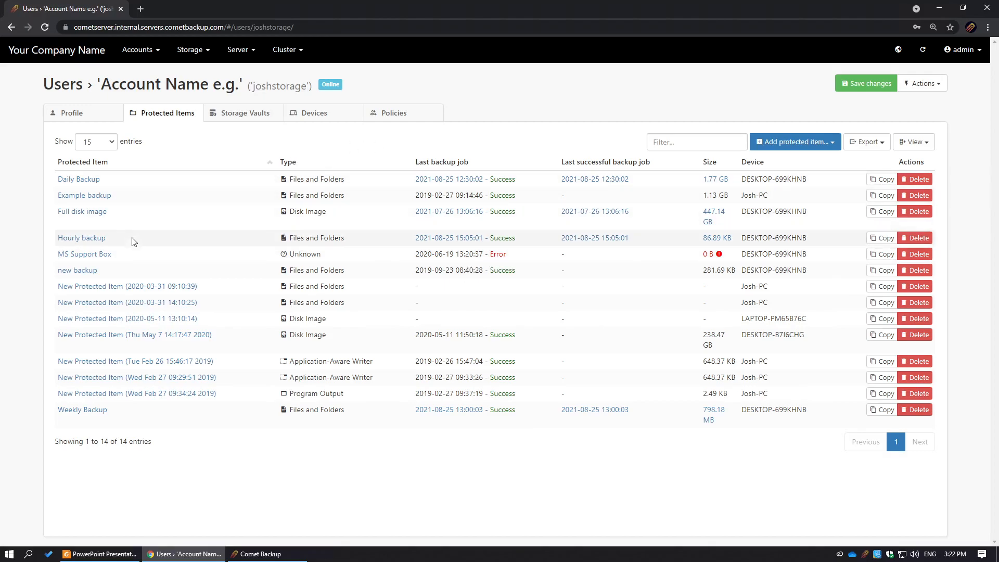
left_click(102, 239)
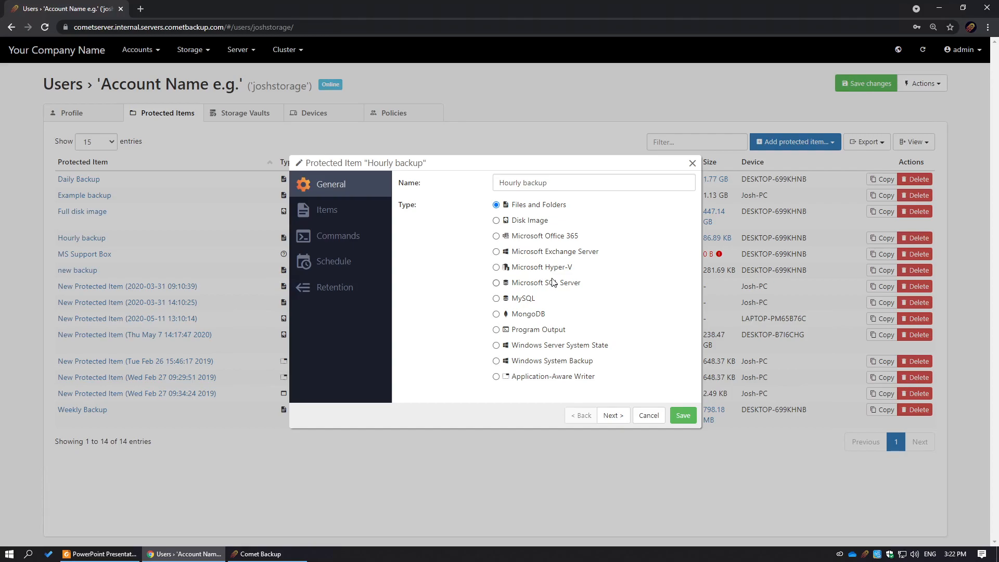
left_click(360, 210)
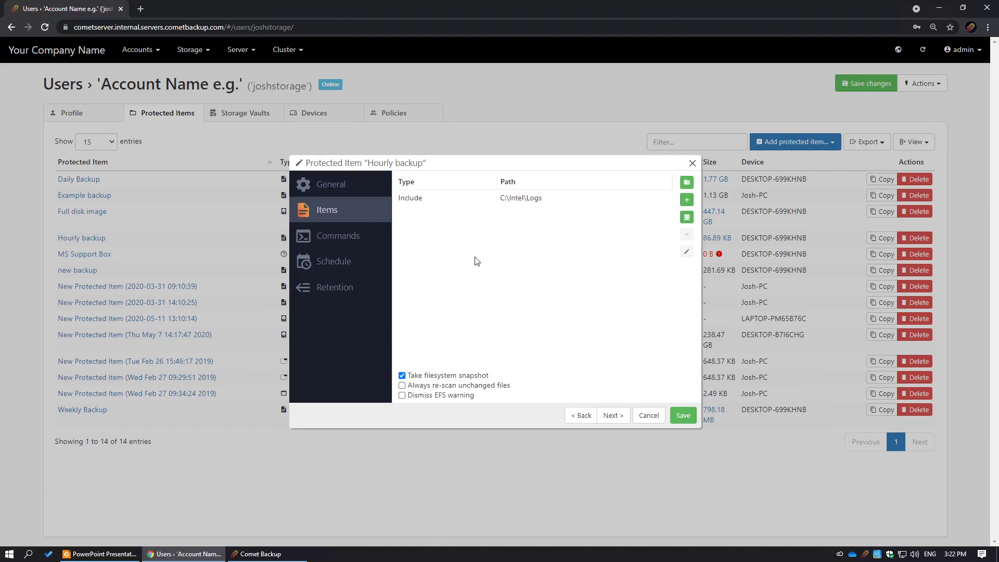
left_click(687, 182)
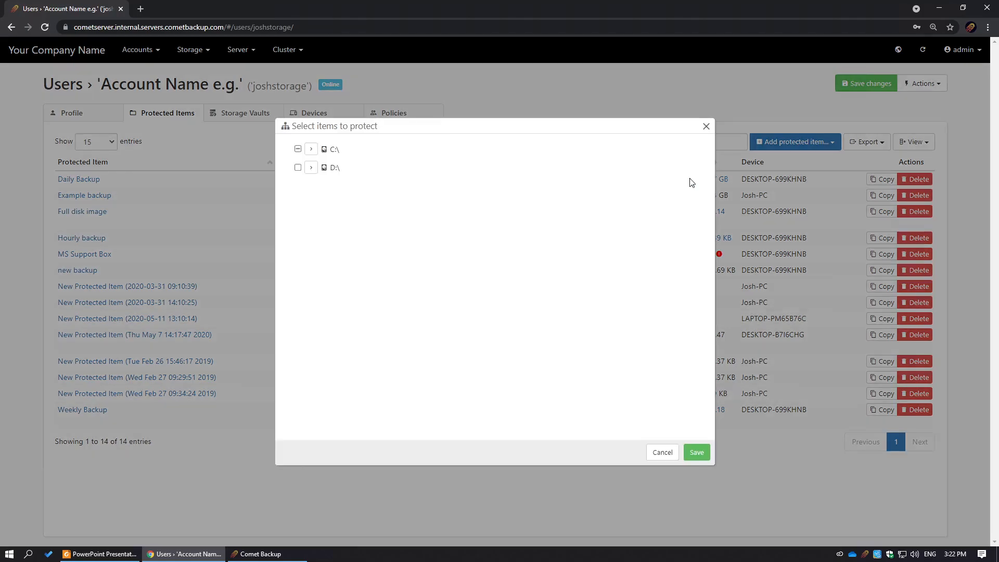
left_click(311, 168)
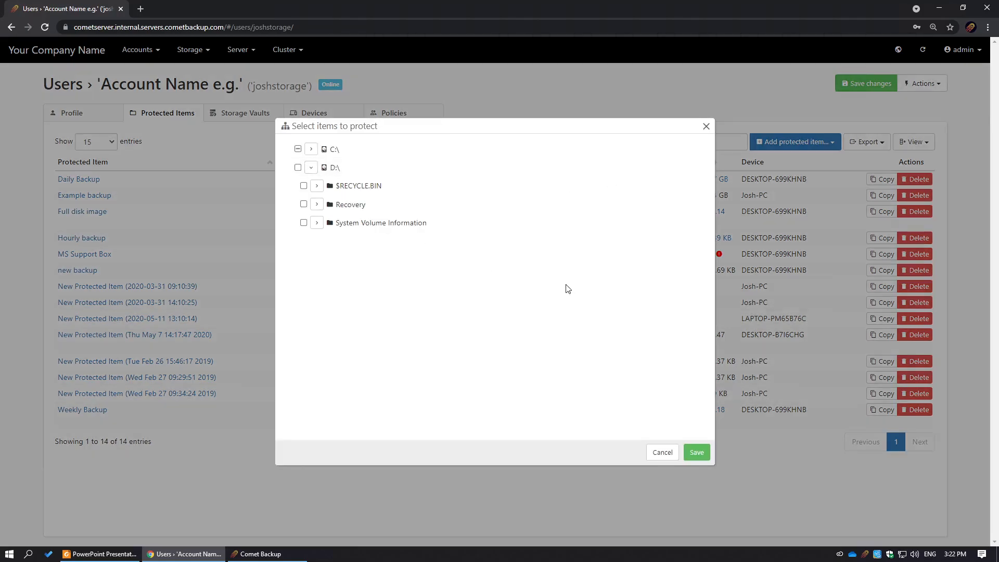
left_click(303, 204)
left_click(304, 223)
left_click(694, 453)
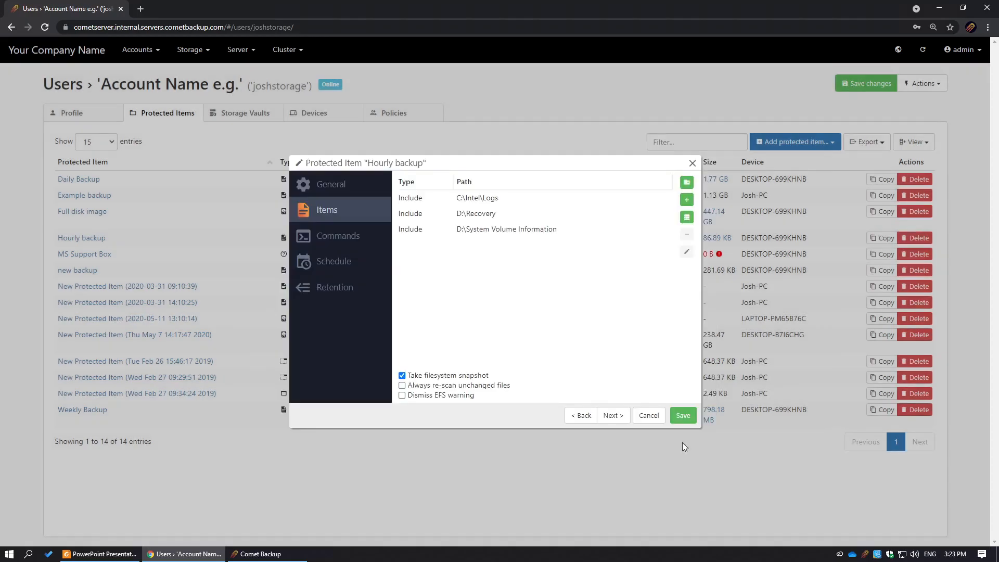
Step: Review the new item types and the network share login form for the Hourly backup, and cancel both
left_click(687, 200)
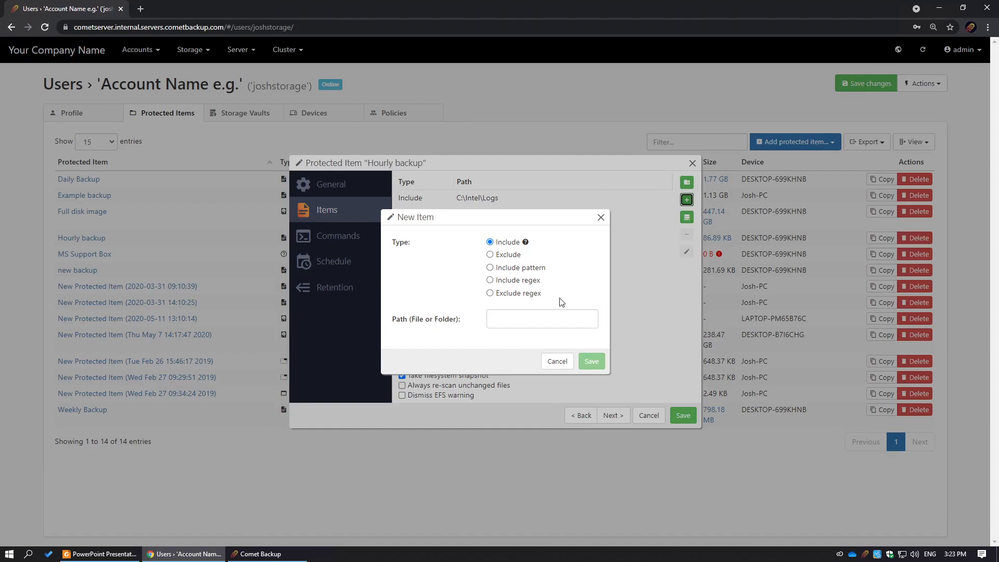
left_click(554, 362)
left_click(687, 218)
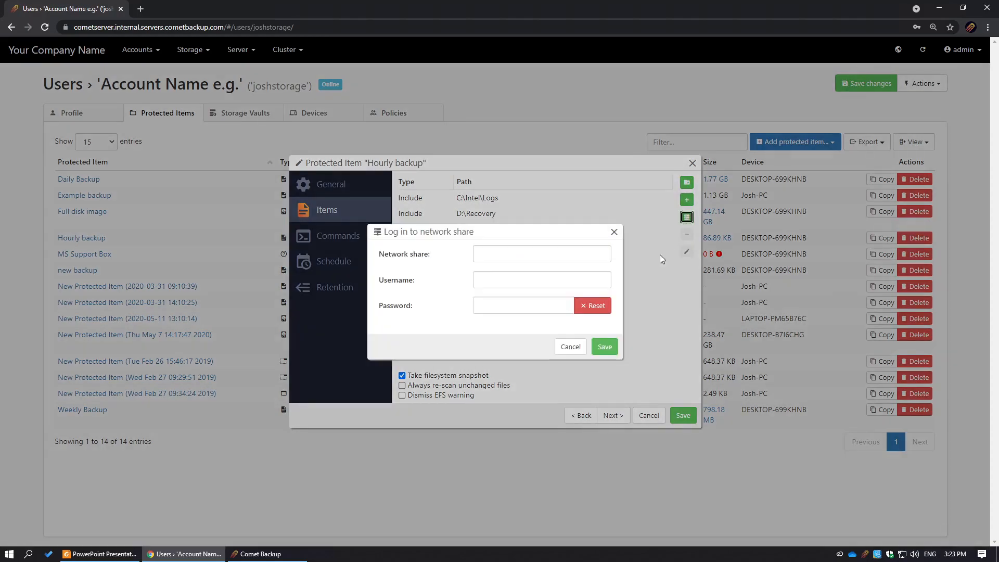
left_click(567, 349)
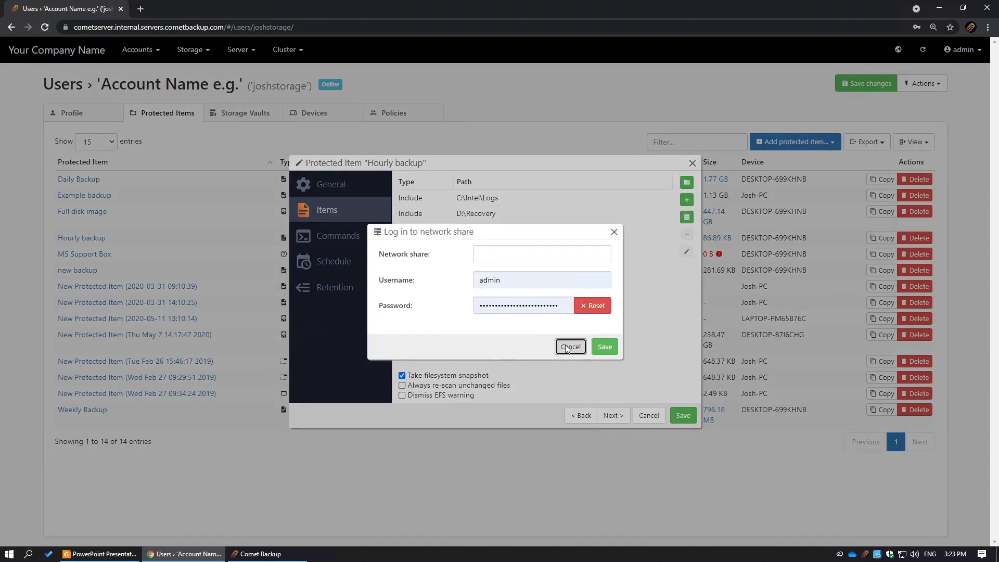
Step: Draft a new command set to run after the task for the Hourly backup, and discard it
left_click(368, 237)
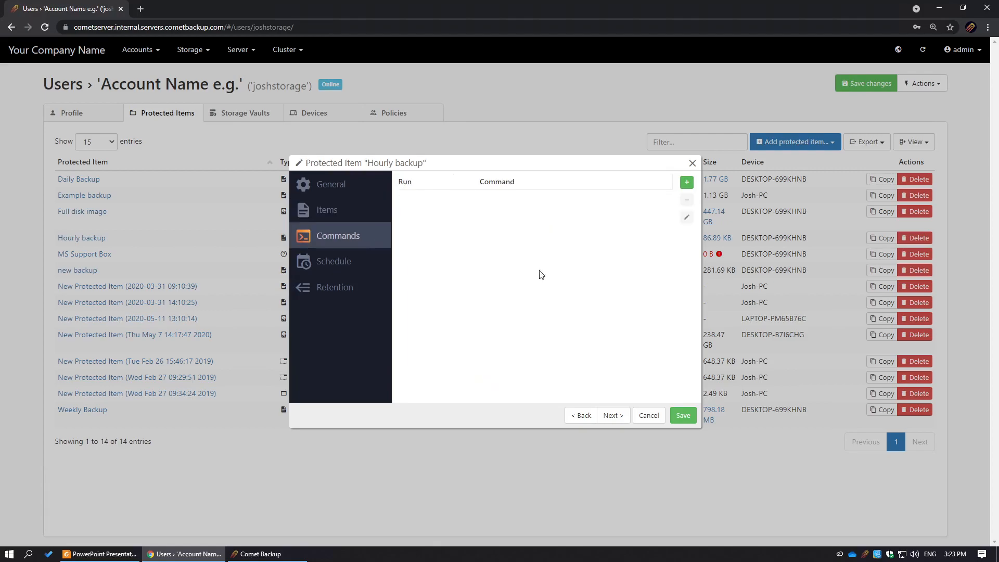
left_click(687, 182)
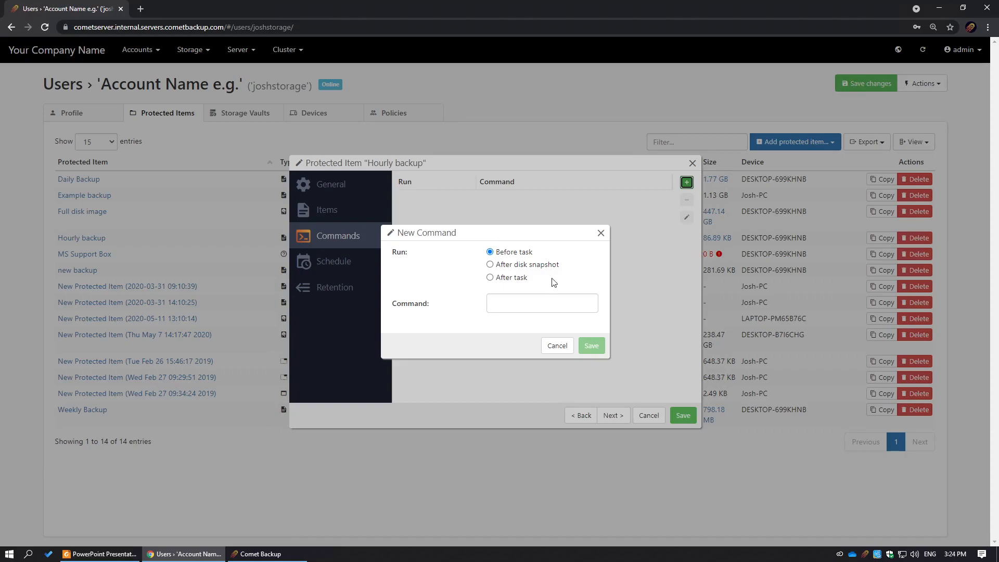
left_click(516, 278)
left_click(558, 344)
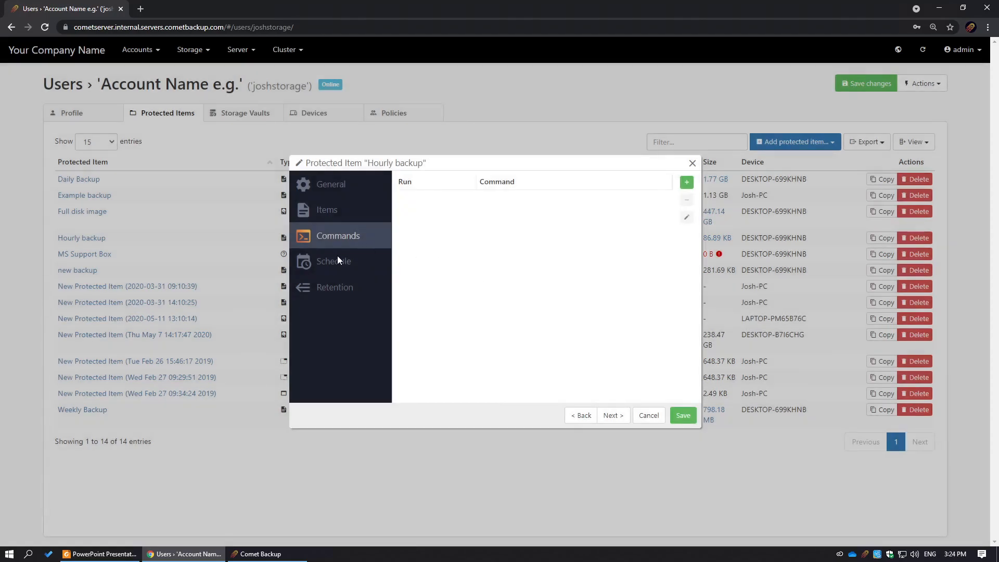
Step: Open the time settings of the Test backup schedule in the Hourly backup protected item
left_click(338, 260)
left_click(542, 198)
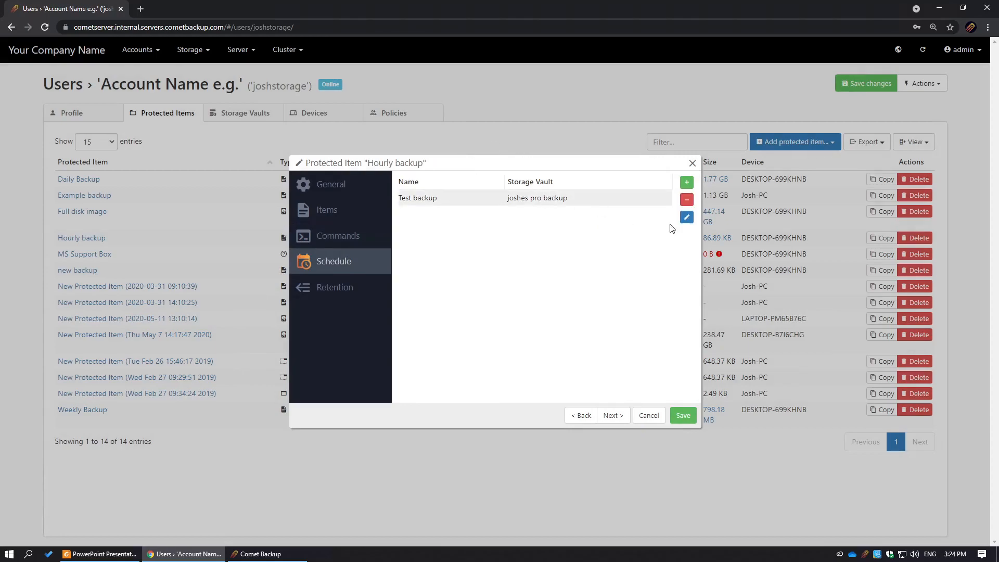
left_click(687, 217)
left_click(405, 197)
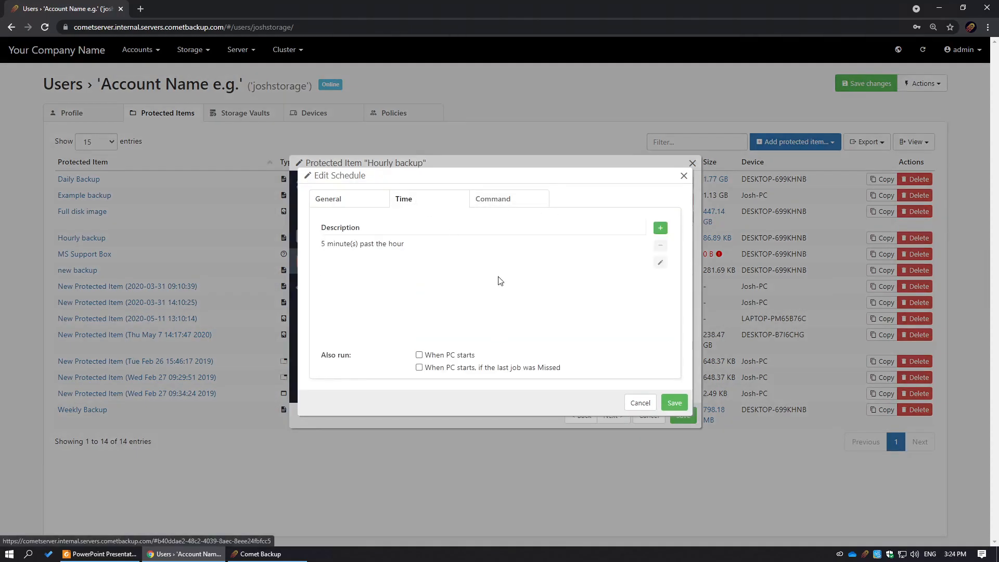
Step: Draft a weekly scheduled time for Monday through Thursday, discard it, and close the Test backup schedule without saving after viewing its general settings
left_click(660, 229)
left_click(569, 242)
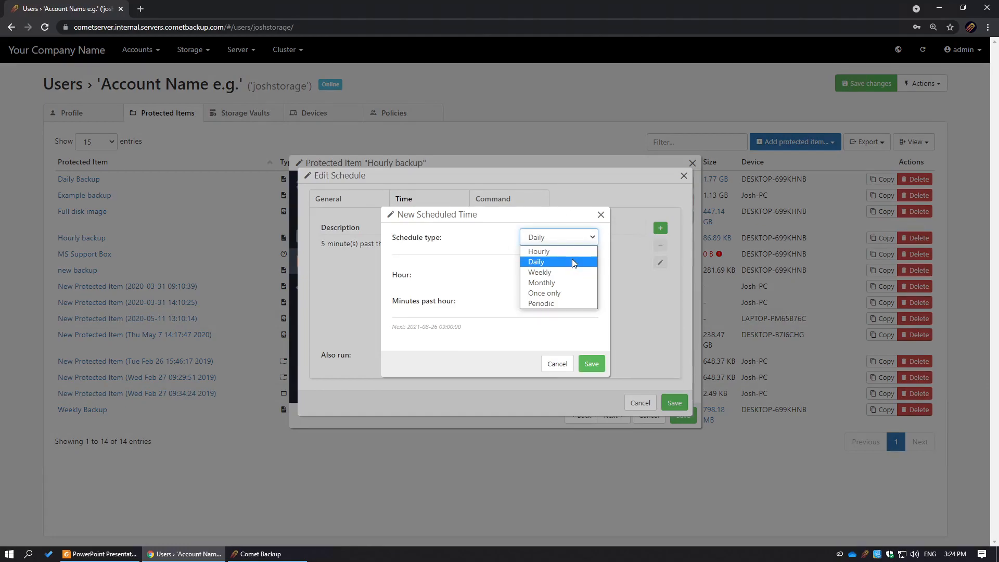
left_click(539, 273)
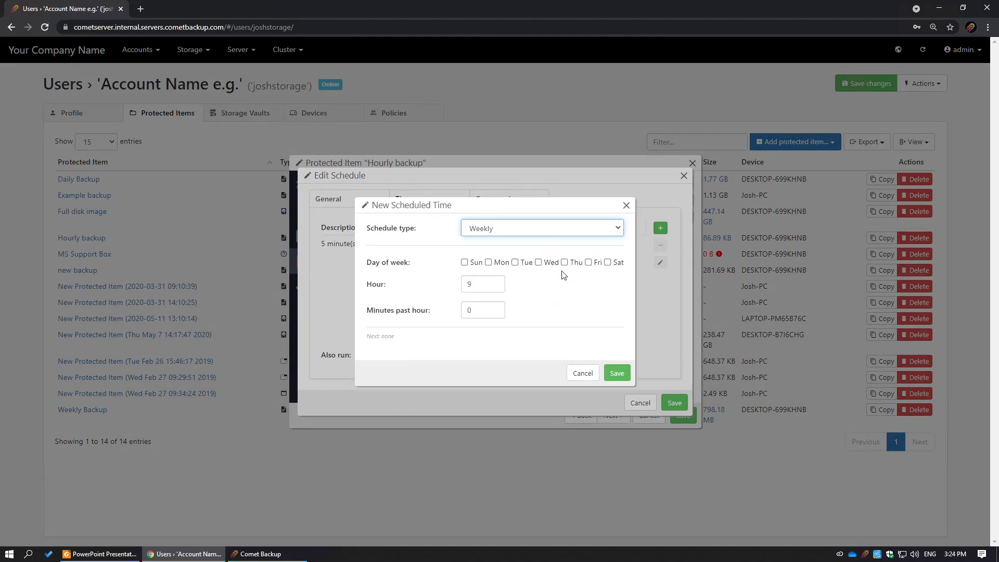
left_click(488, 262)
left_click(515, 263)
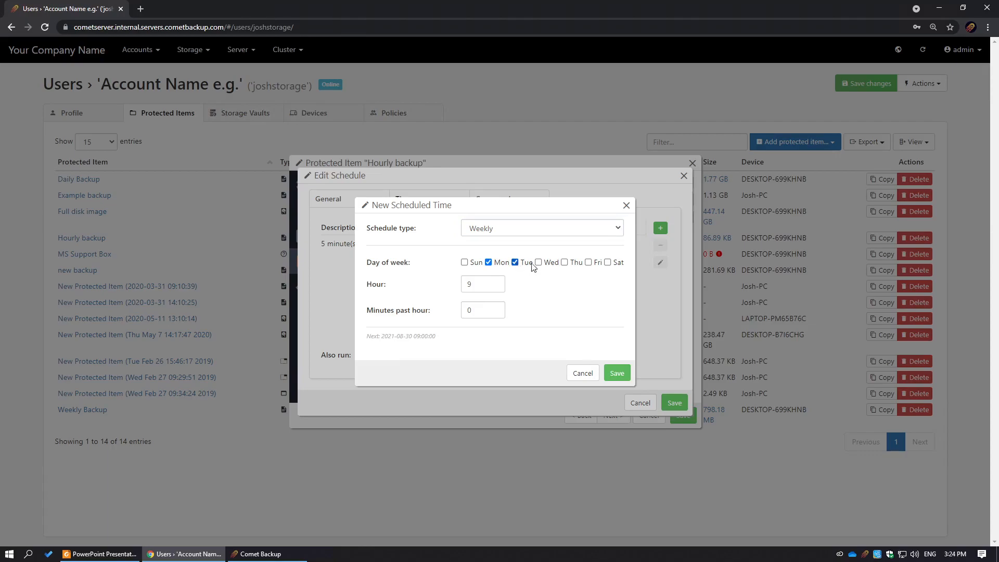
left_click(538, 262)
left_click(565, 262)
left_click(583, 373)
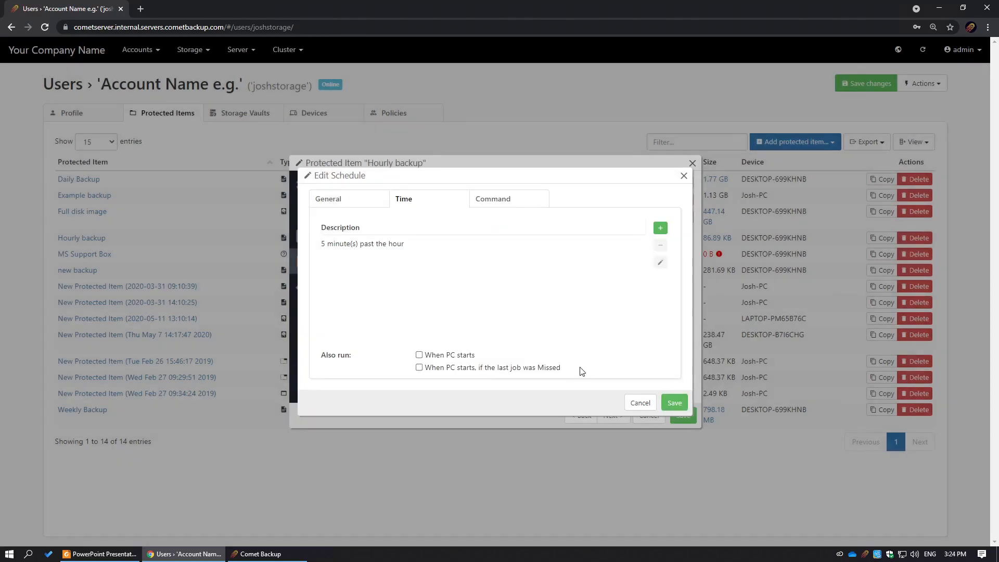
left_click(370, 199)
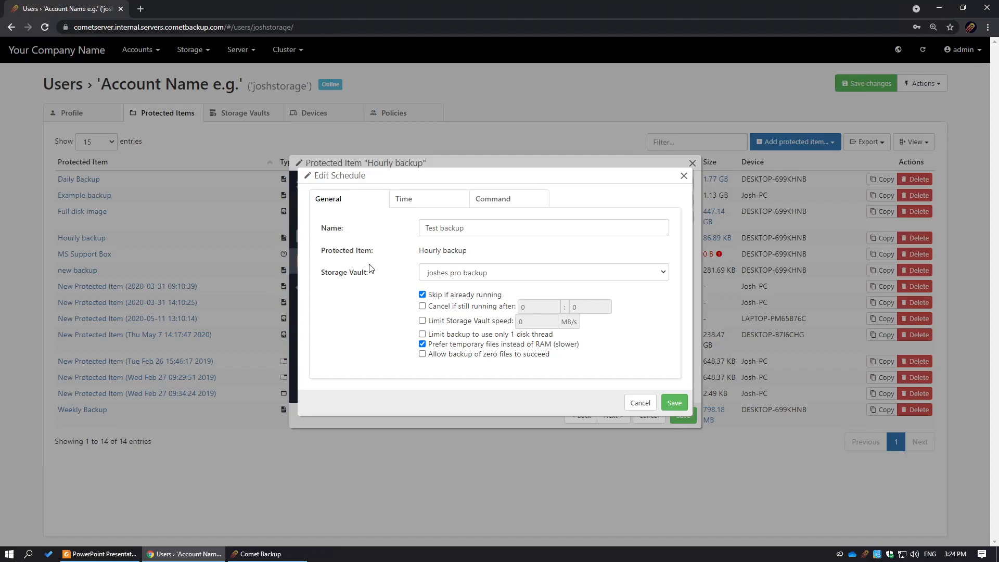
left_click(646, 405)
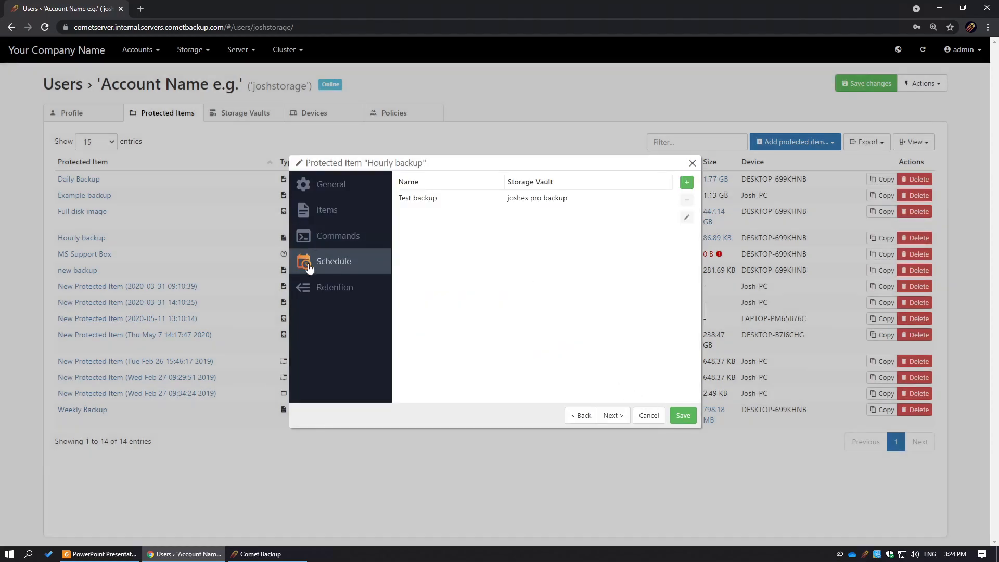
Step: Draft an "Only keep" retention policy for the joshes pro backup vault in the Hourly backup, with a range keeping the last 15 backups
left_click(328, 287)
left_click(498, 200)
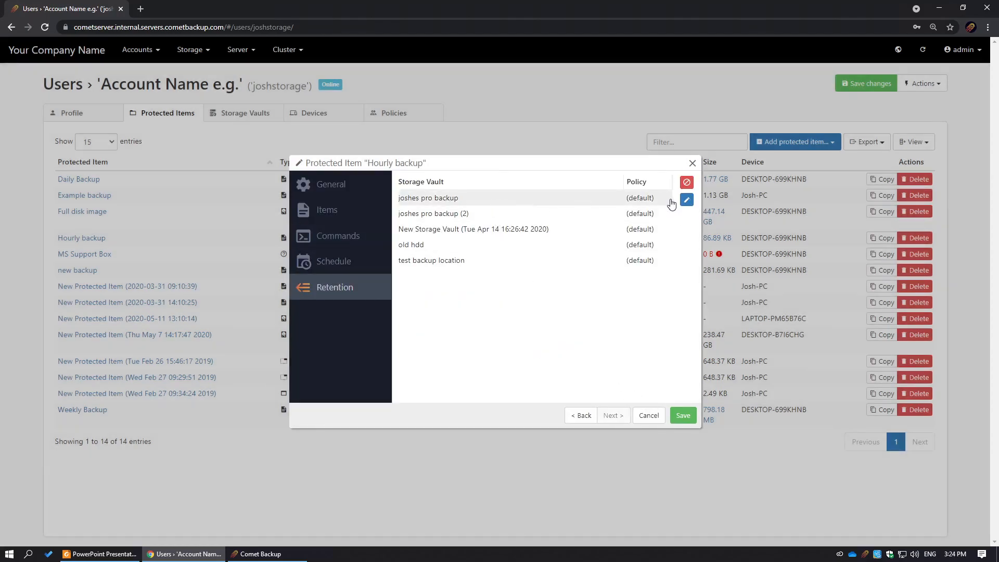
left_click(686, 201)
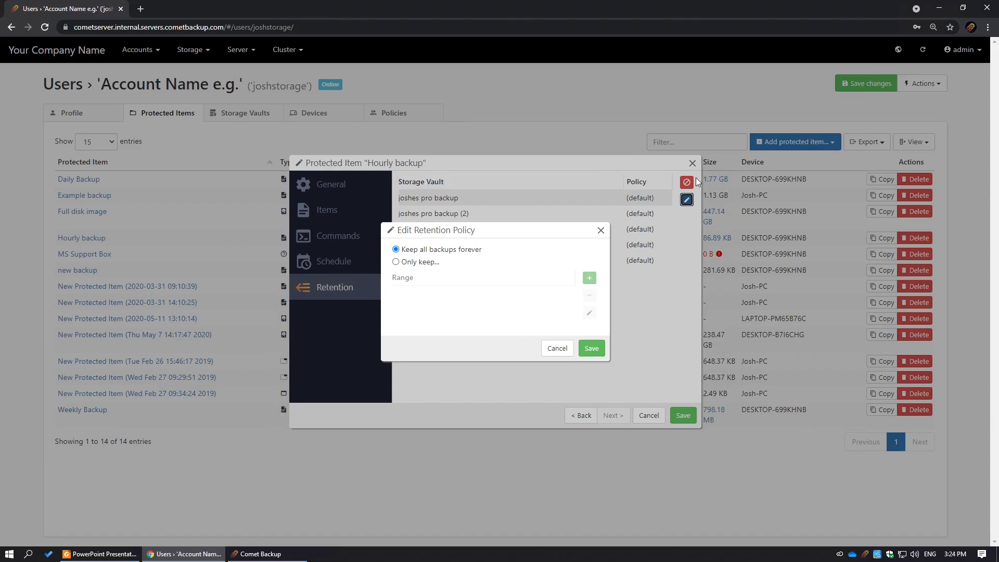
left_click(421, 263)
left_click(590, 278)
left_click(358, 240)
type("10")
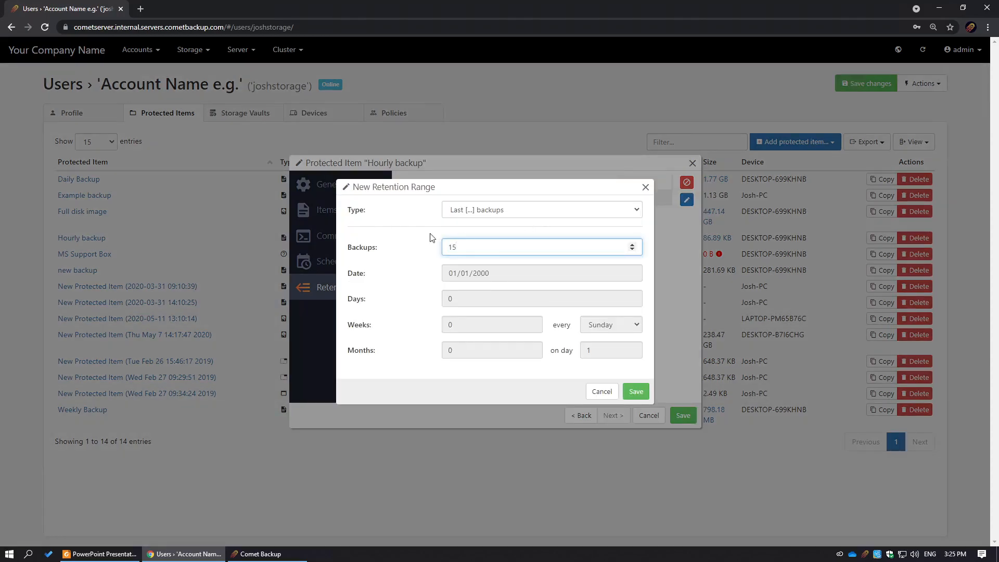
Step: Change the draft retention range to one backup each week for the last 5 weeks, and discard all edits to the Hourly backup
left_click(516, 213)
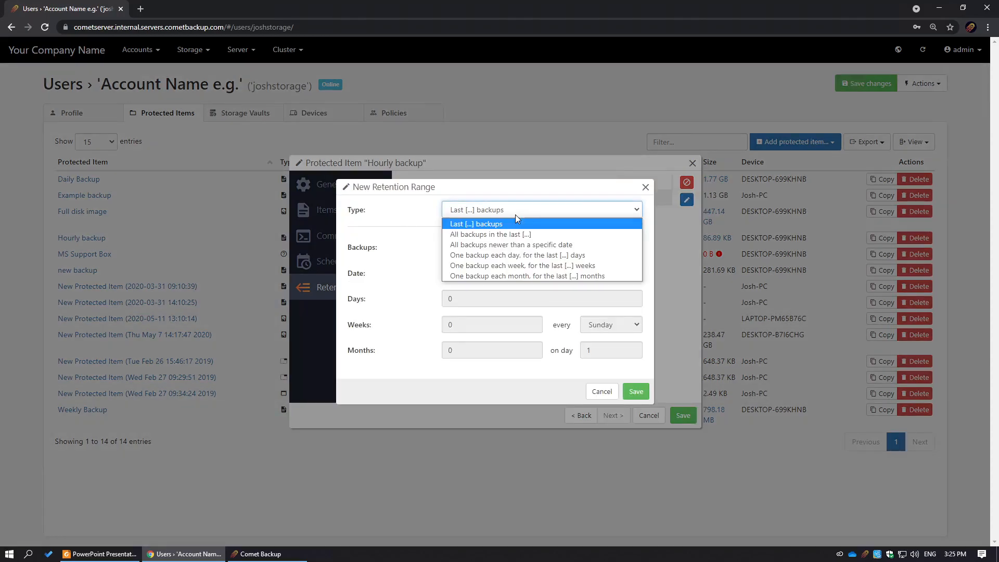
left_click(541, 266)
left_click(443, 324)
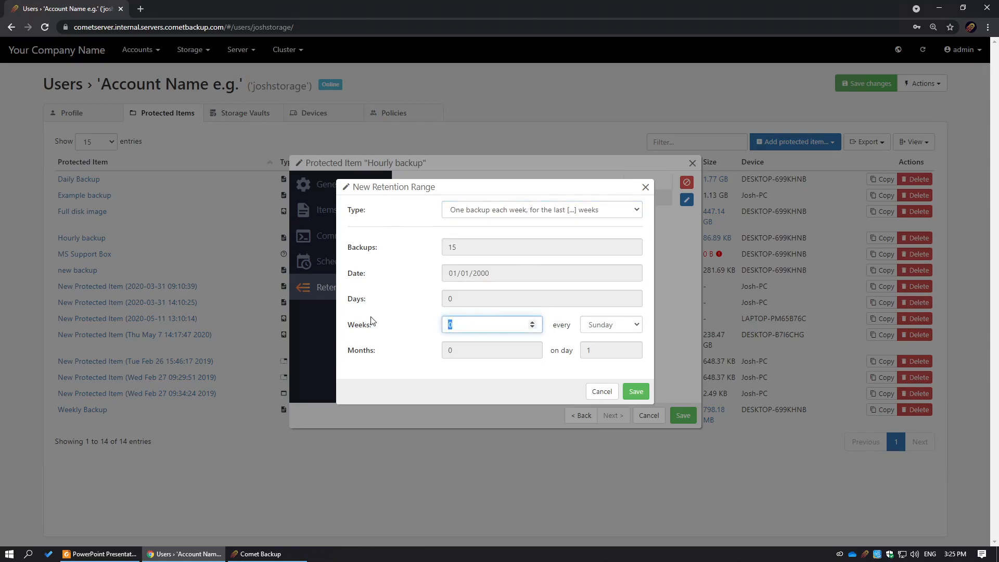
type("5")
left_click(495, 214)
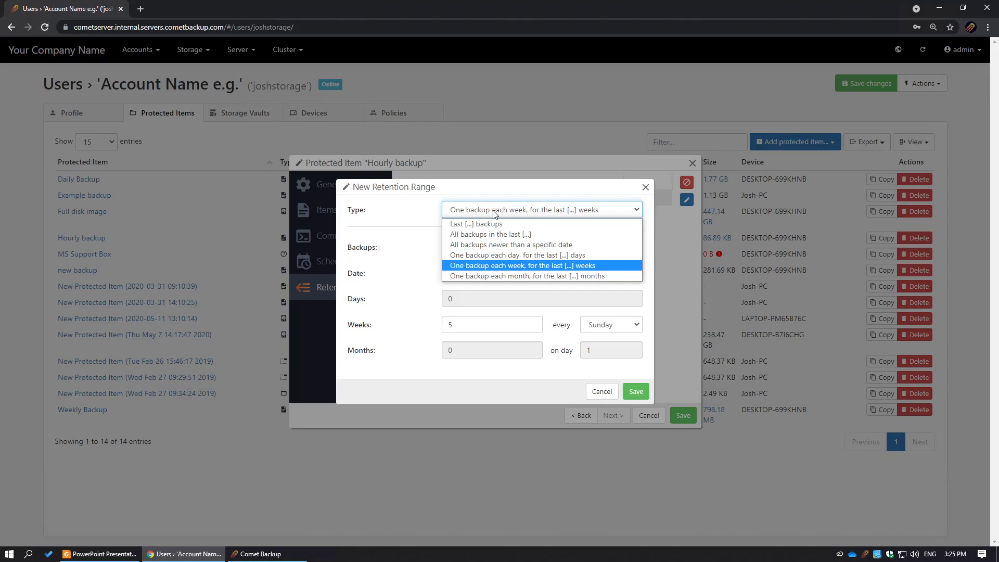
left_click(601, 391)
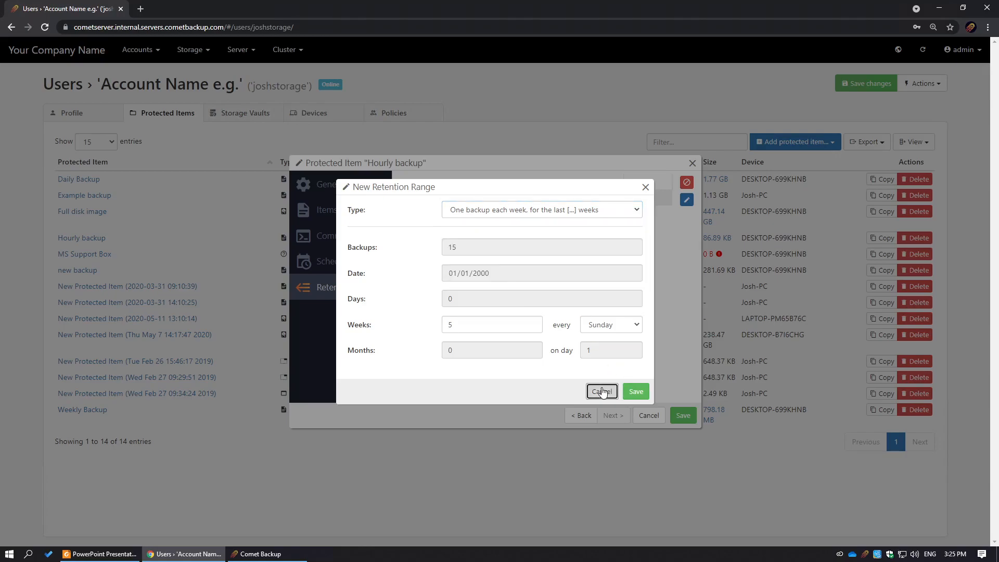
left_click(601, 392)
left_click(557, 348)
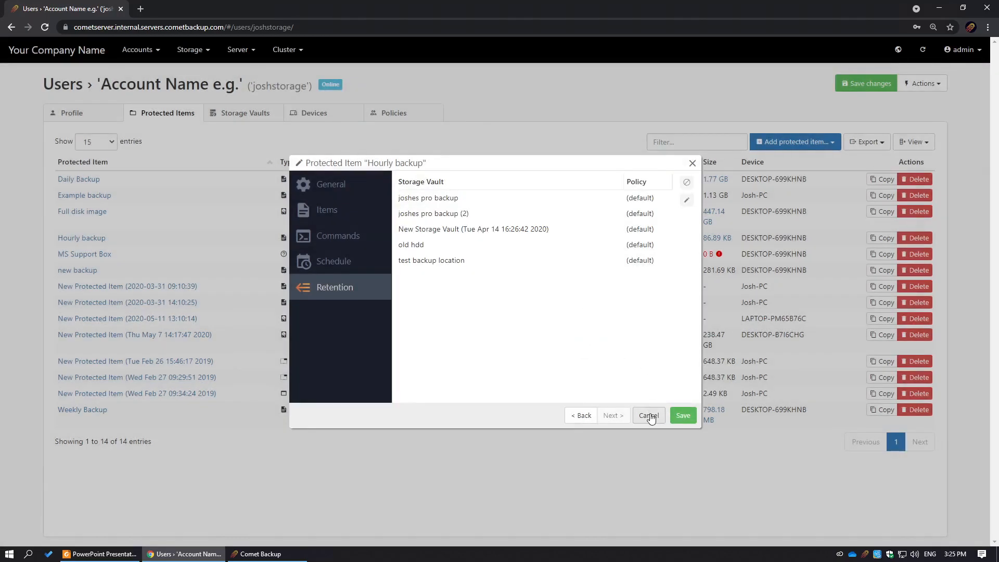
left_click(649, 415)
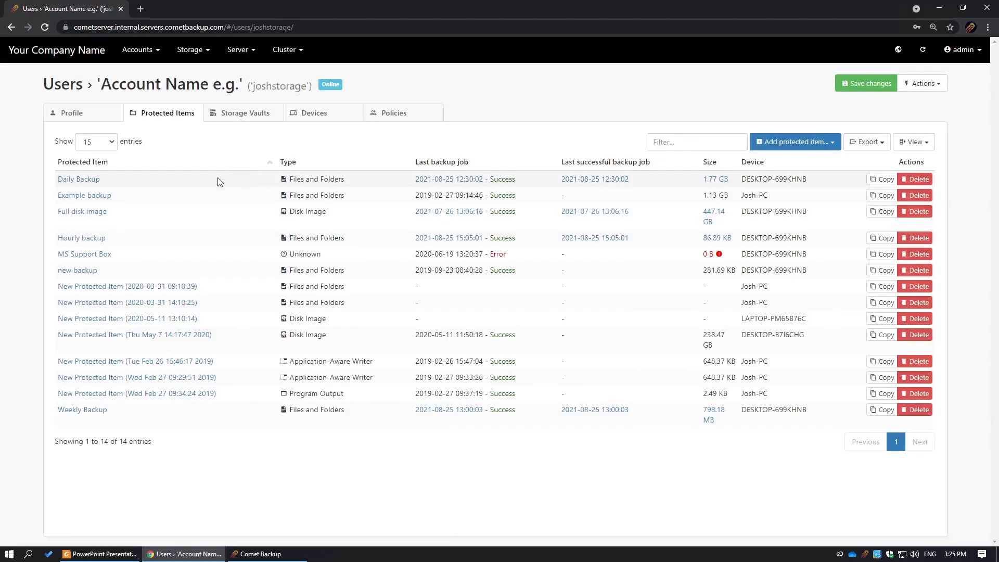
Step: Review the general and storage location settings of the joshes pro backup Storage Vault, and close it without saving
left_click(245, 115)
left_click(100, 180)
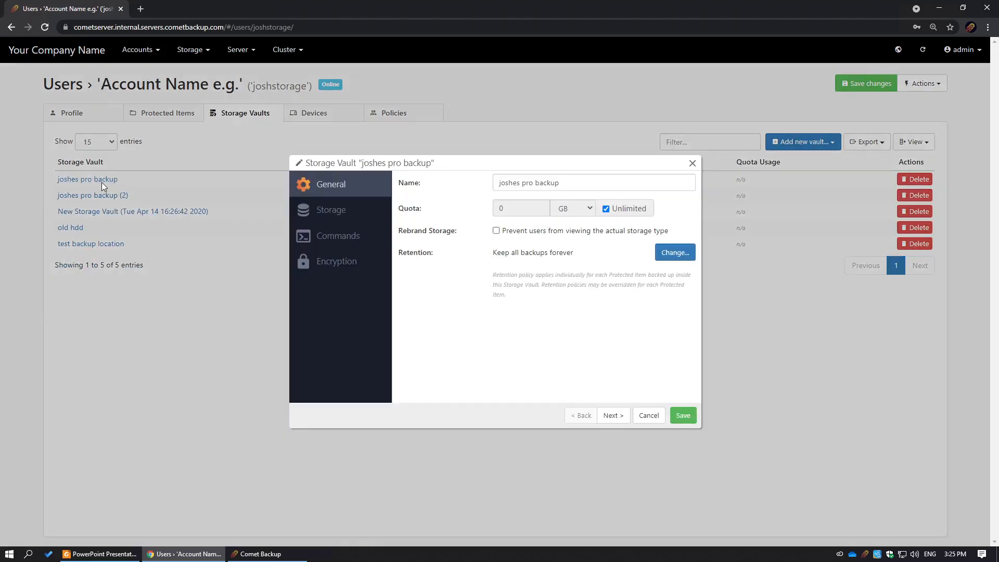
left_click(372, 210)
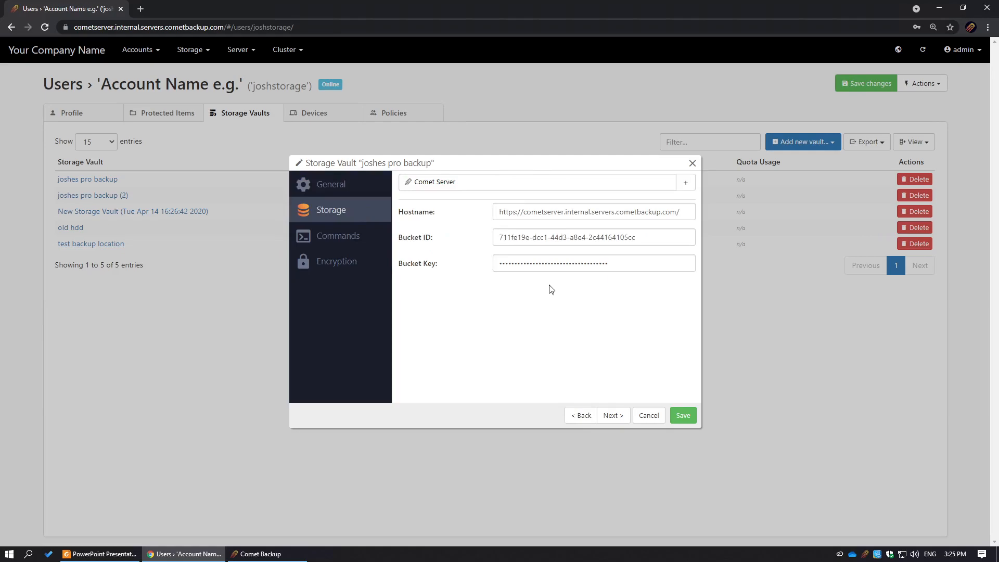
left_click(648, 416)
Step: Review the user's devices and the assigned policy's restrictions, default settings, exclusions, schedules and retention options
left_click(314, 114)
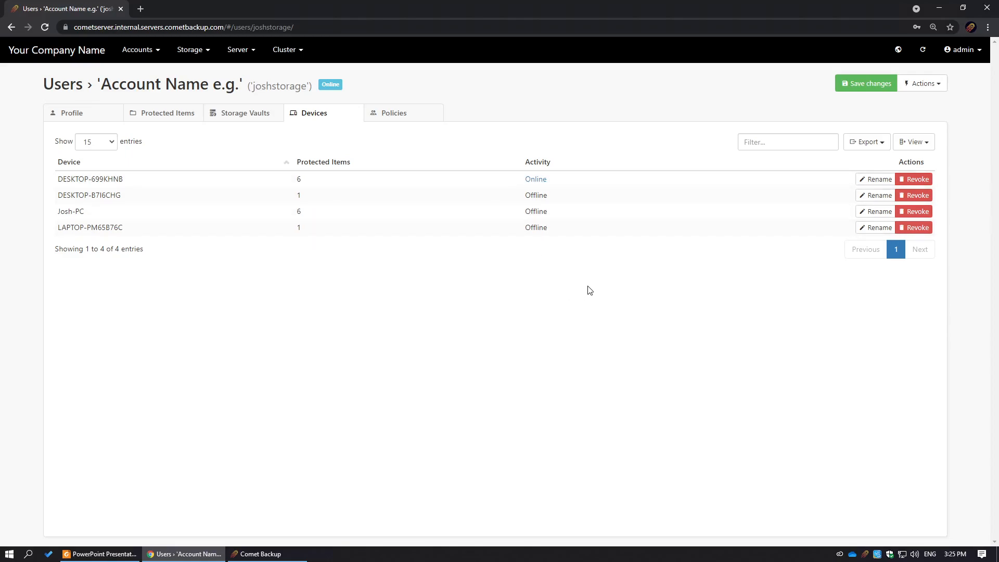
left_click(405, 116)
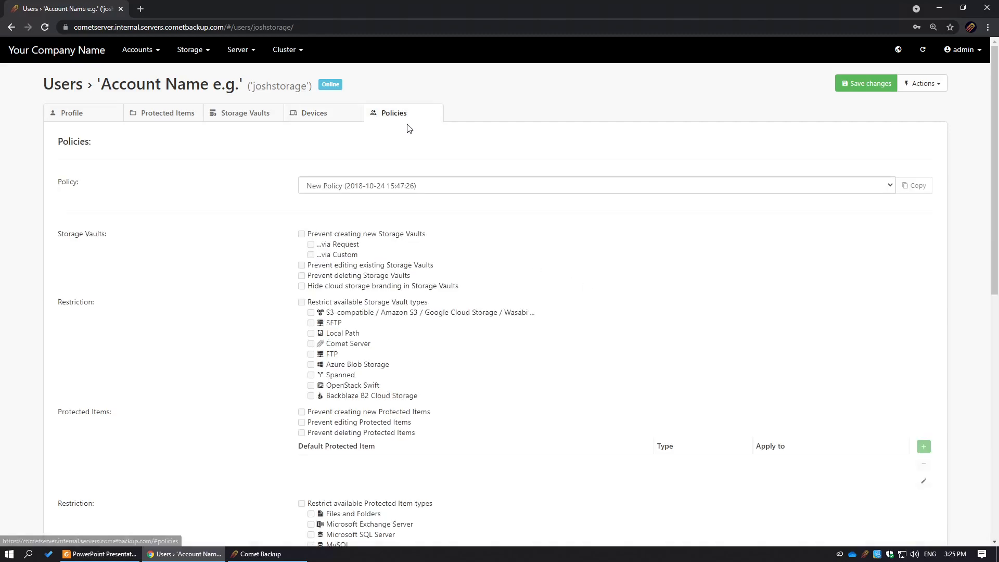
scroll(523, 322, "down", 2)
scroll(531, 315, "up", 2)
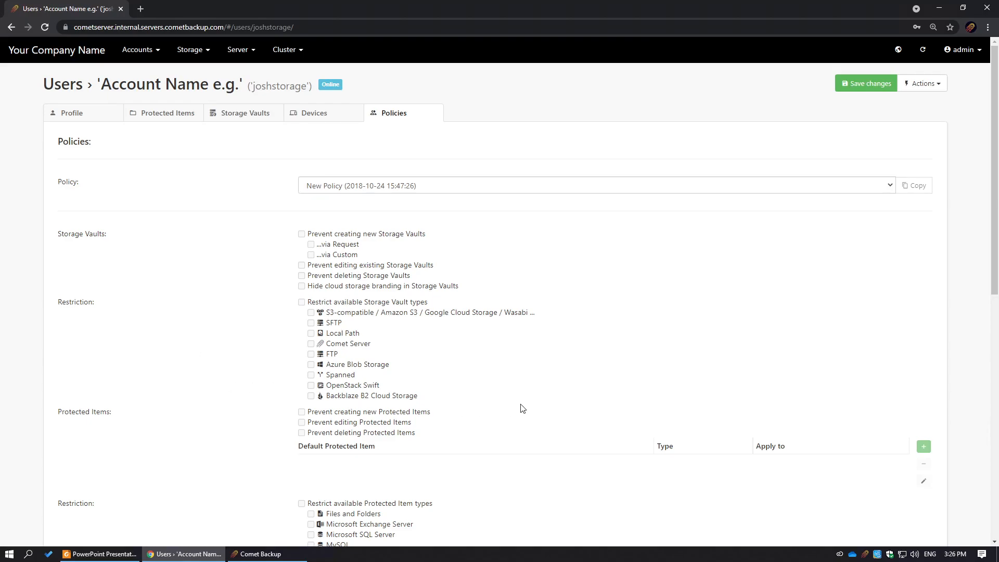
scroll(522, 408, "down", 3)
scroll(522, 408, "down", 1)
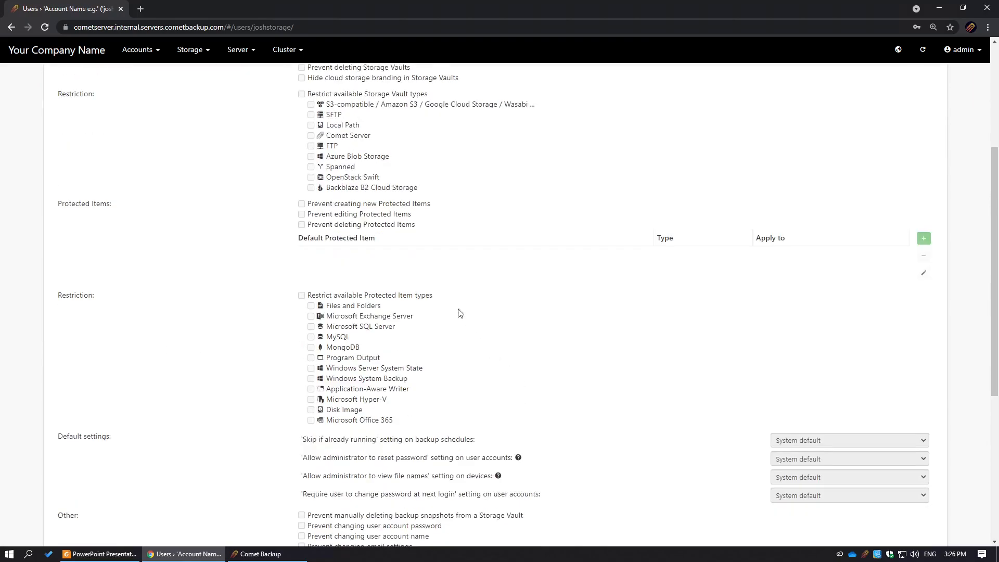
scroll(419, 281, "down", 5)
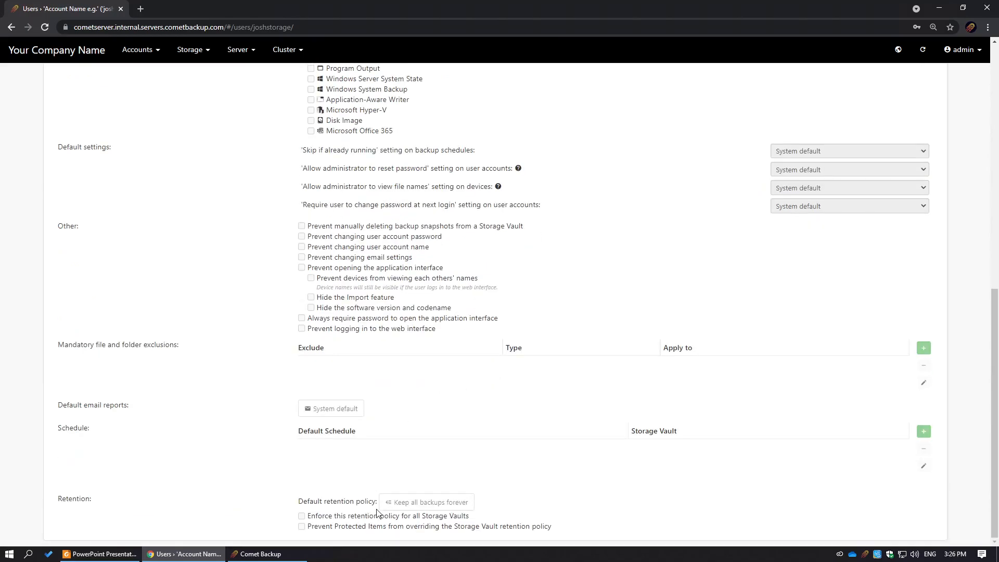
scroll(379, 506, "up", 10)
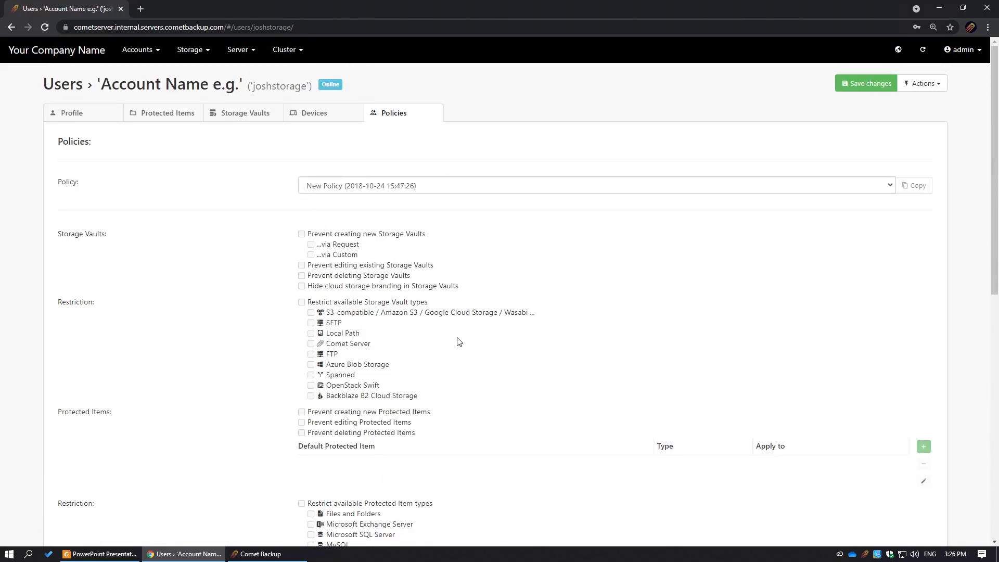
Step: View the server's policy list and the policy option in the home page's Add user form, and cancel the form
left_click(130, 54)
left_click(140, 119)
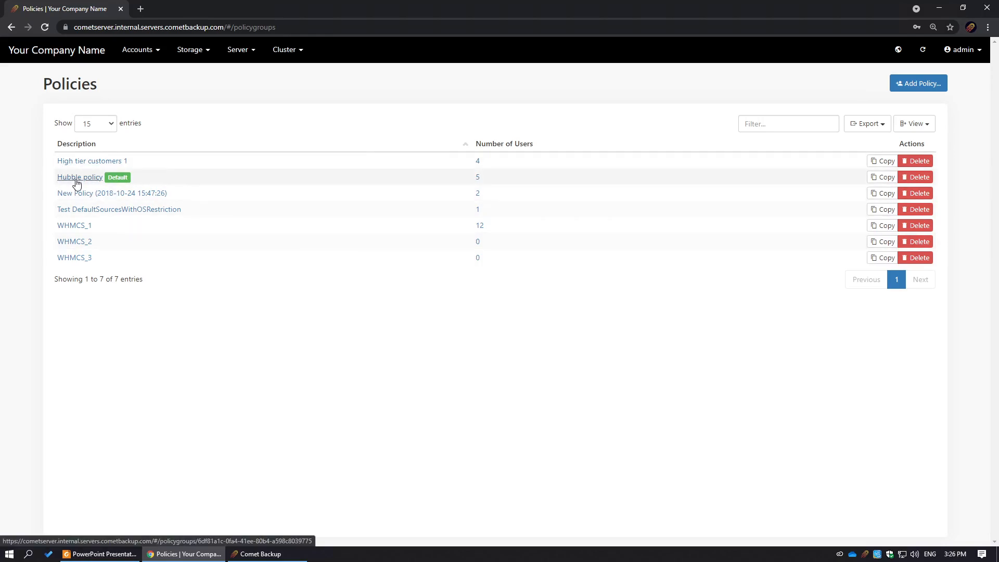
left_click(62, 58)
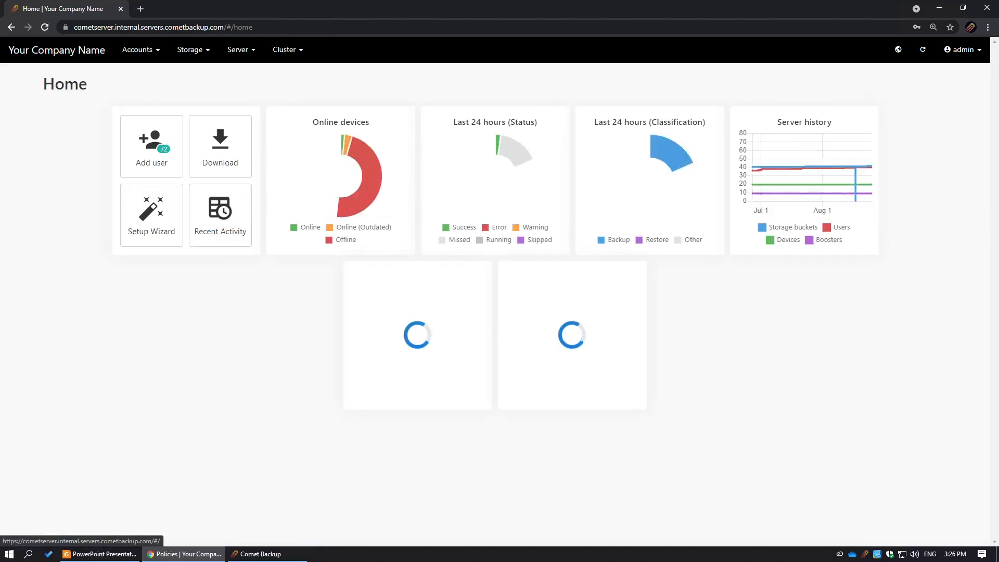
left_click(134, 143)
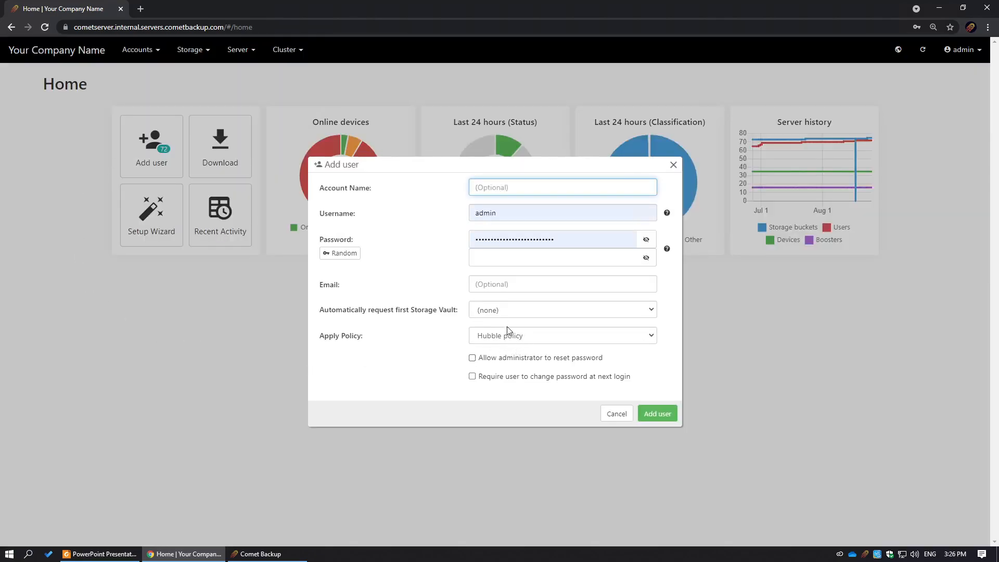
left_click(617, 414)
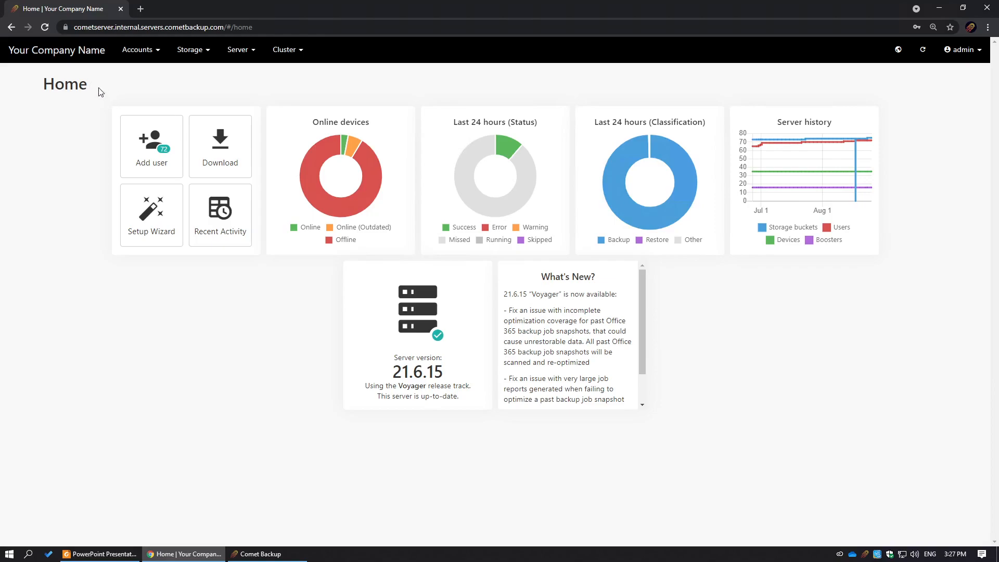
Step: View the connected devices and the remote actions available for DESKTOP-699KHNB, and close the actions dialog
left_click(135, 54)
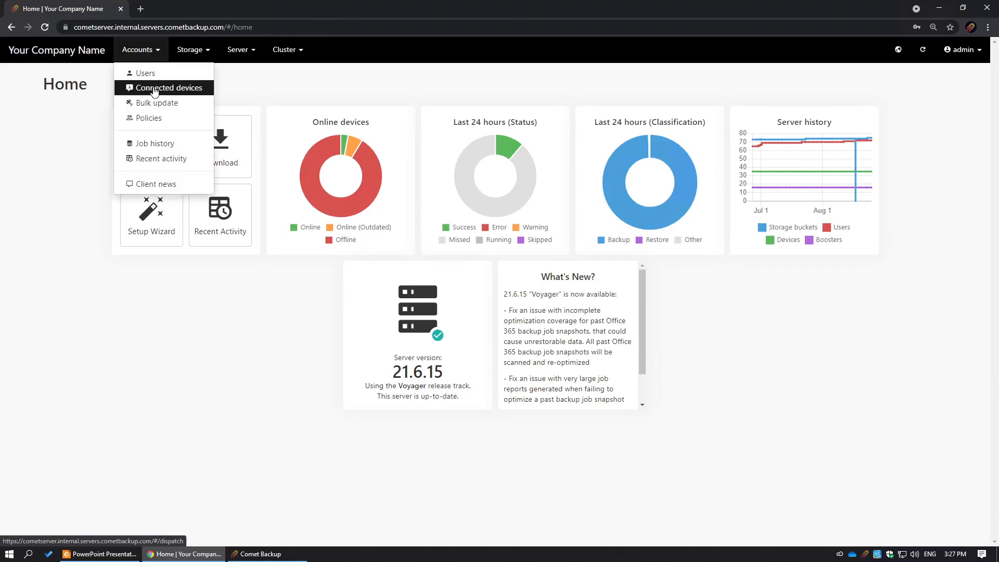
left_click(192, 92)
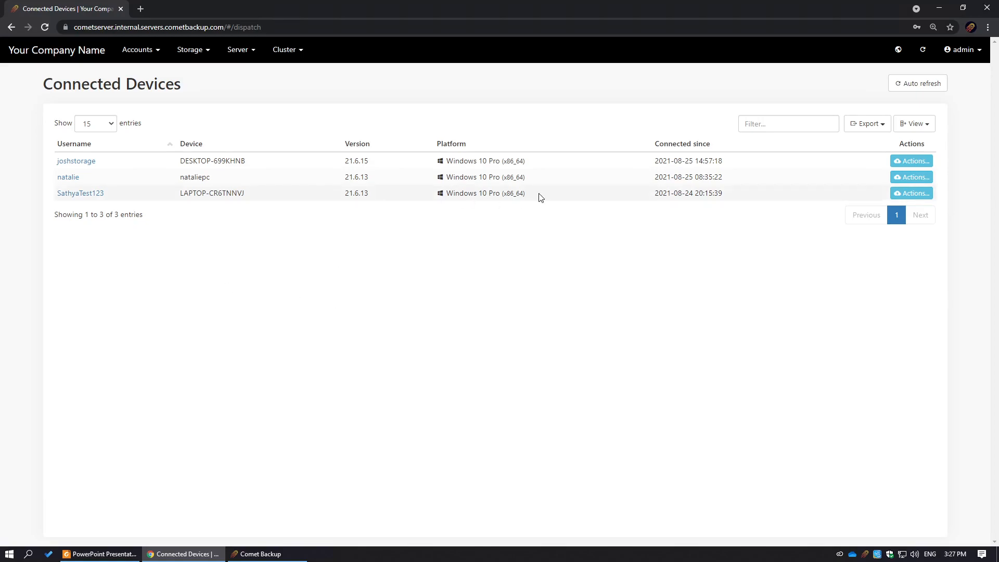
left_click(912, 161)
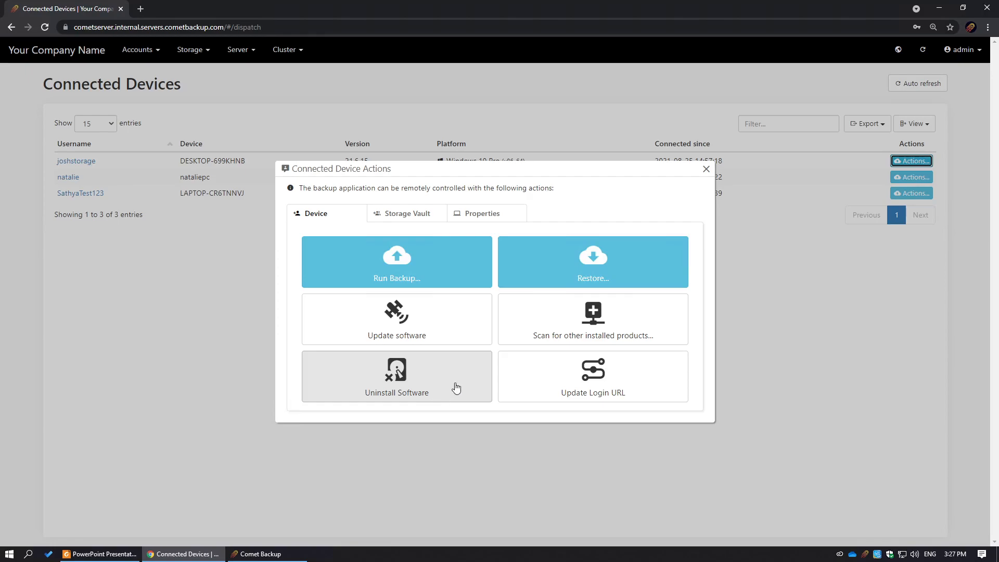
left_click(707, 169)
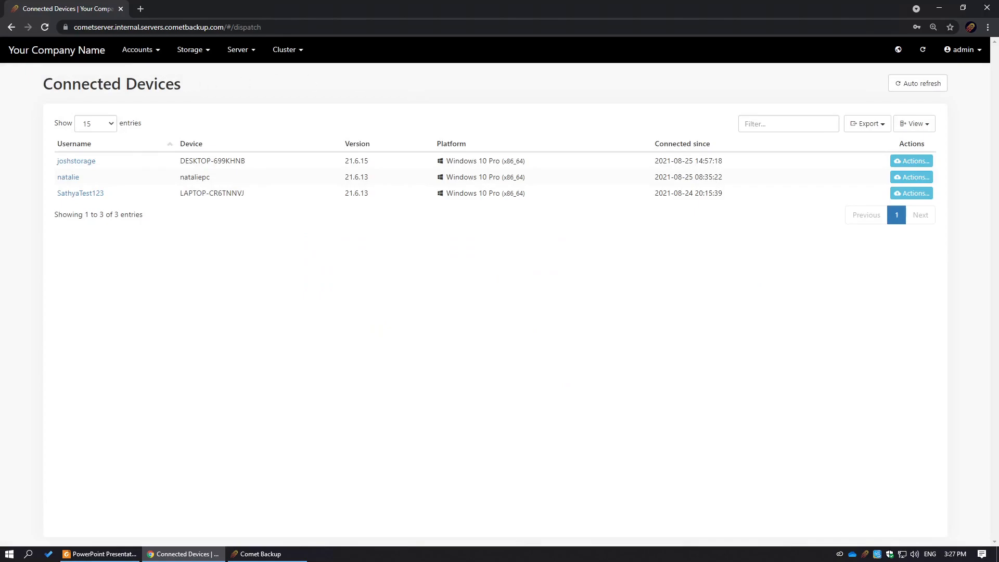
Step: View the version, platform and device options for a new Bulk Update campaign, and cancel the campaign
left_click(134, 58)
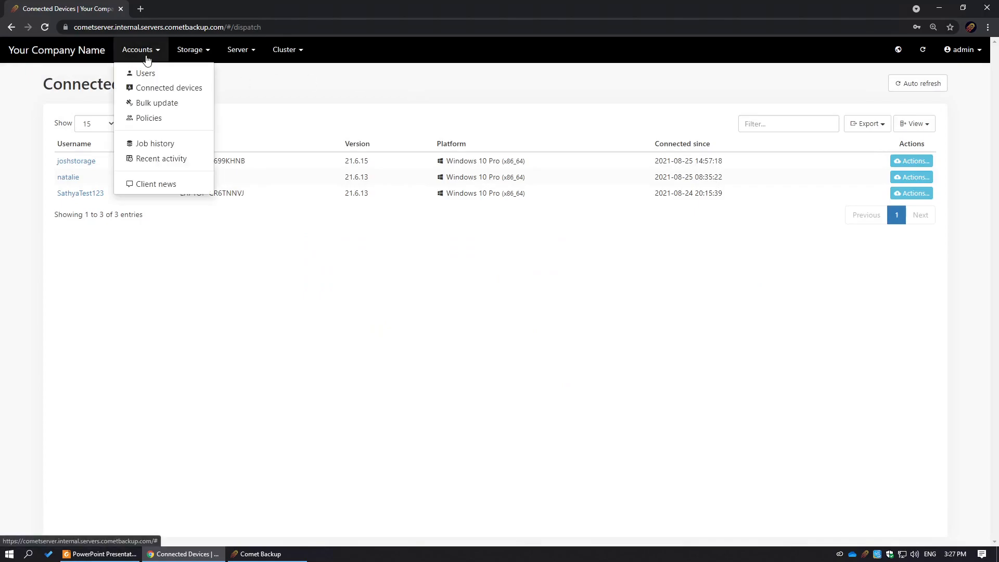
left_click(166, 103)
left_click(832, 83)
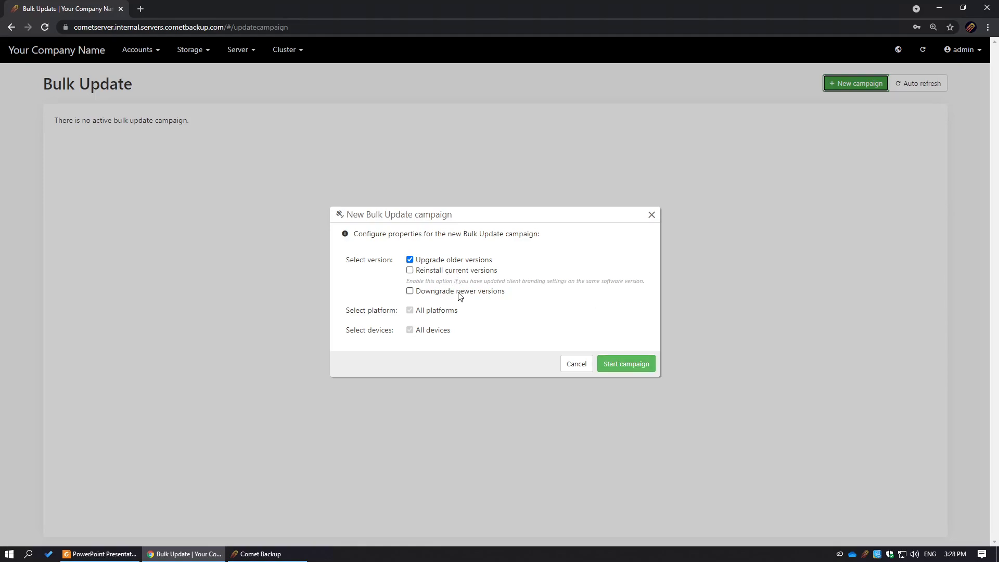
left_click(575, 363)
Step: Review the job history's search options and a custom search query with two extra rules, and cancel the query
left_click(127, 50)
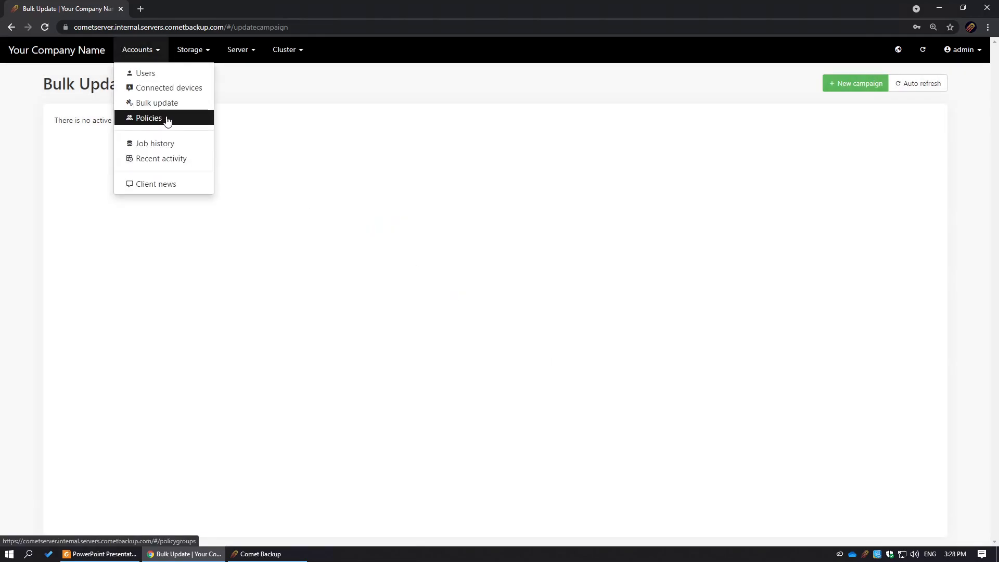
left_click(174, 149)
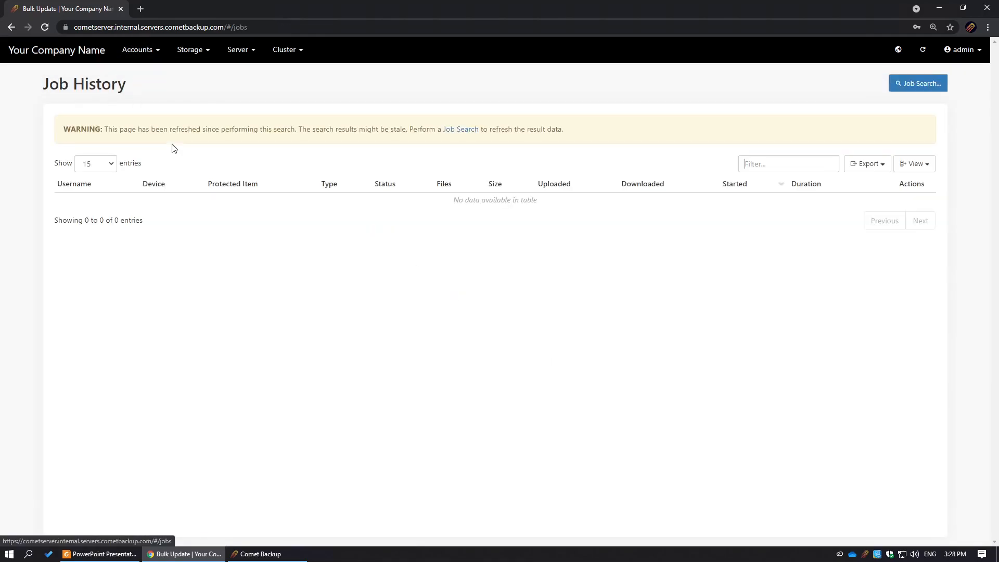
left_click(896, 87)
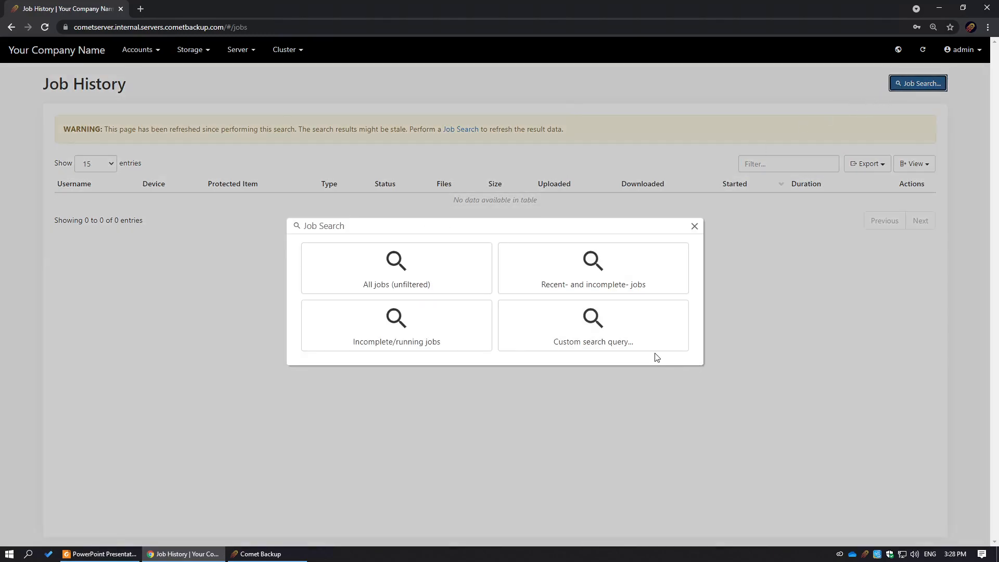
left_click(575, 330)
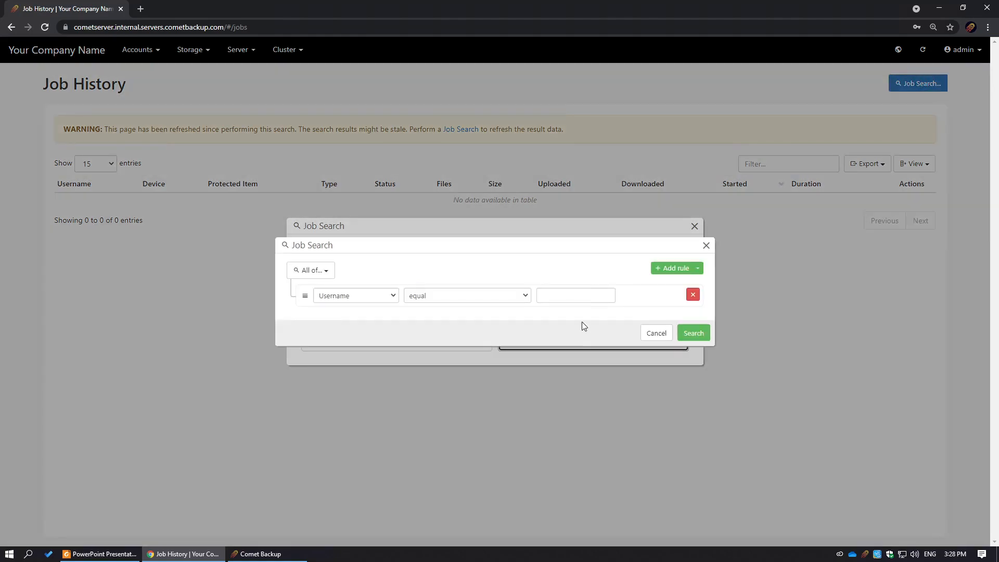
left_click(671, 257)
left_click(671, 257)
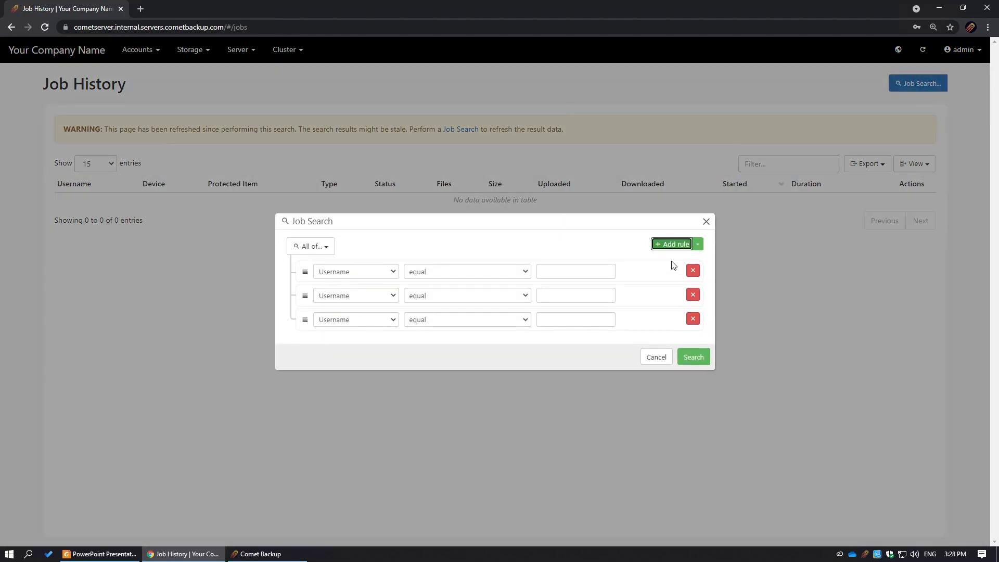
left_click(491, 293)
left_click(494, 293)
left_click(656, 357)
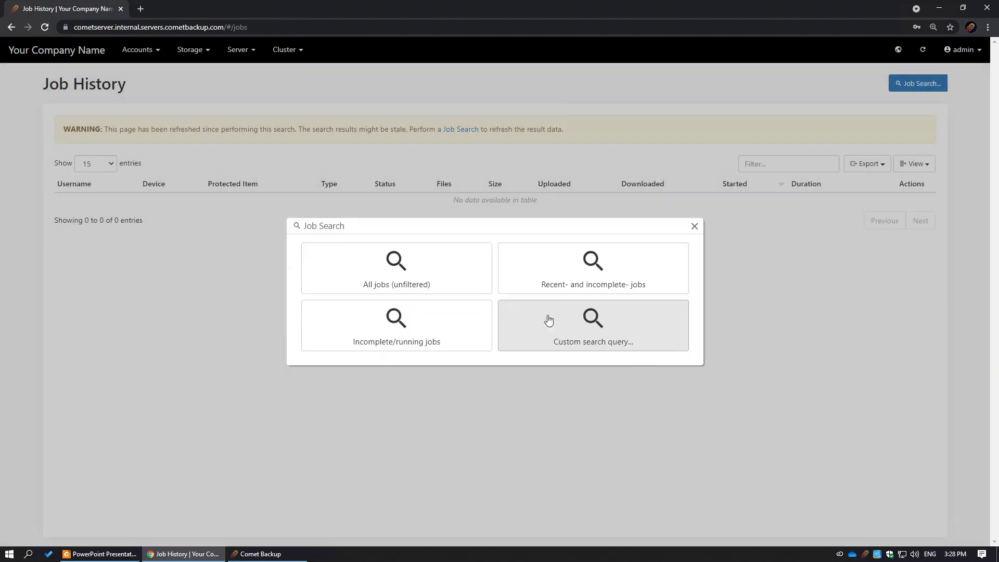
Step: List all jobs unfiltered and view the report of the Update job on DESKTOP-699KHNB
left_click(430, 282)
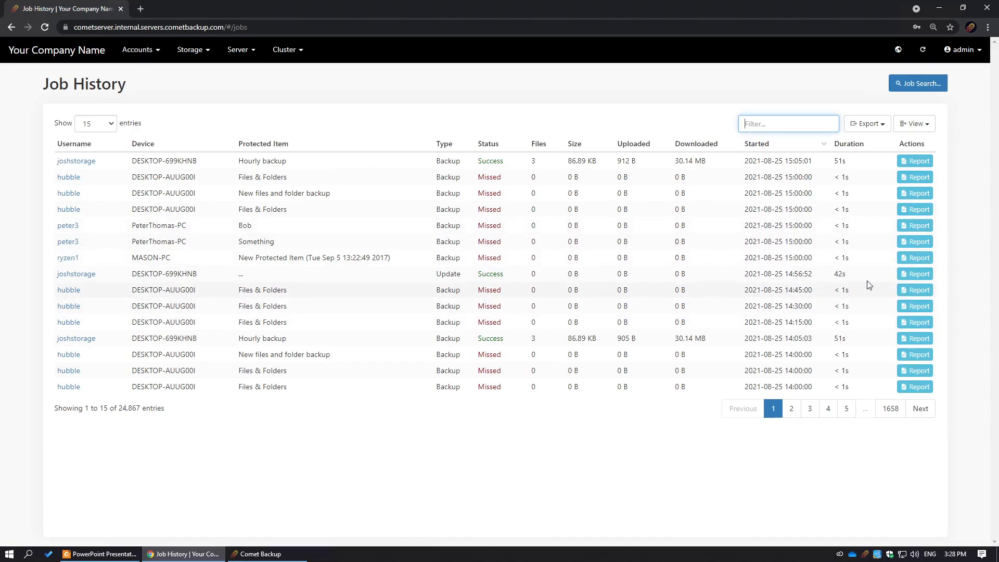
left_click(923, 274)
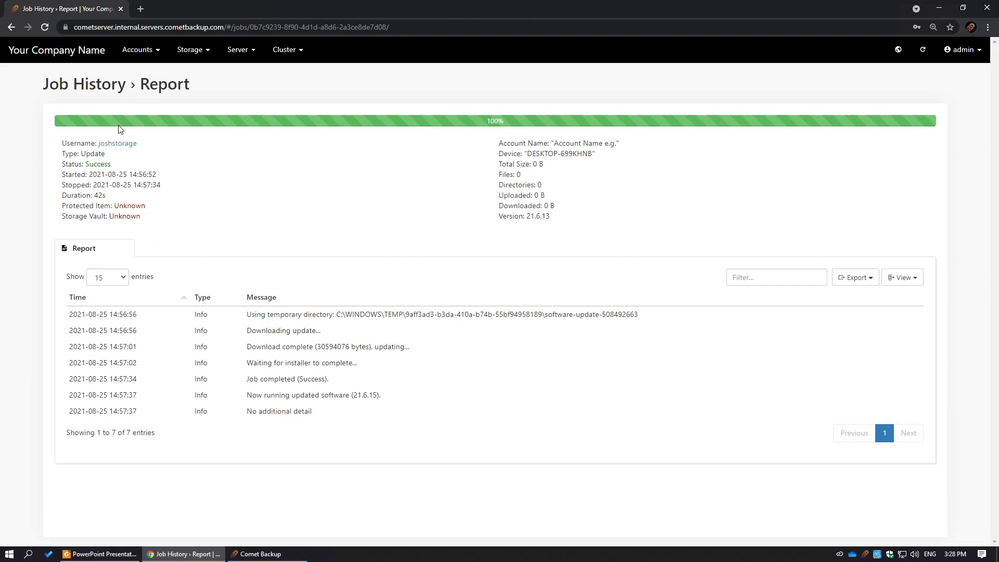
Step: Examine the daily job summaries under Recent Activity, and open the 2021-08-17 jobs of the Hourly backup item
left_click(128, 61)
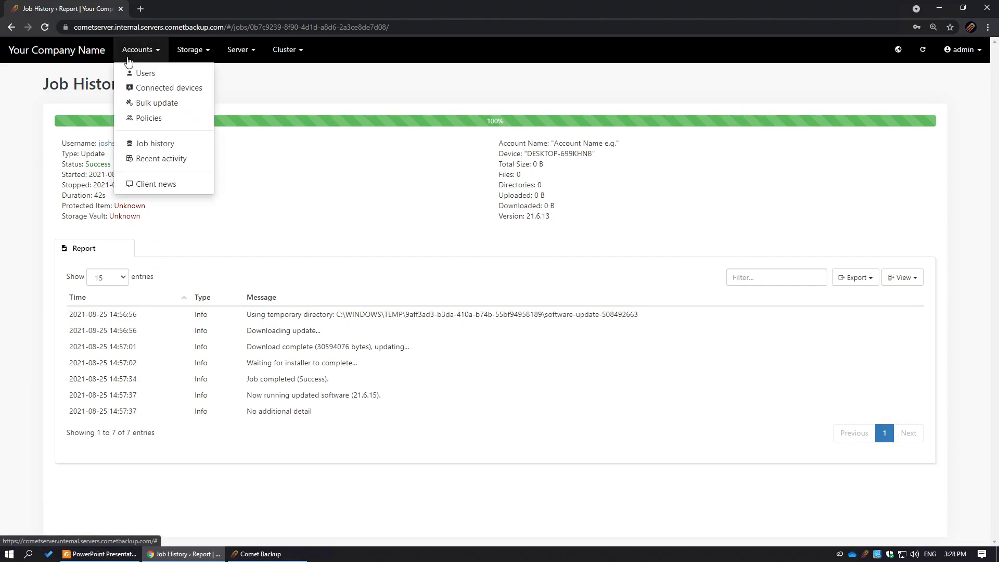
left_click(172, 162)
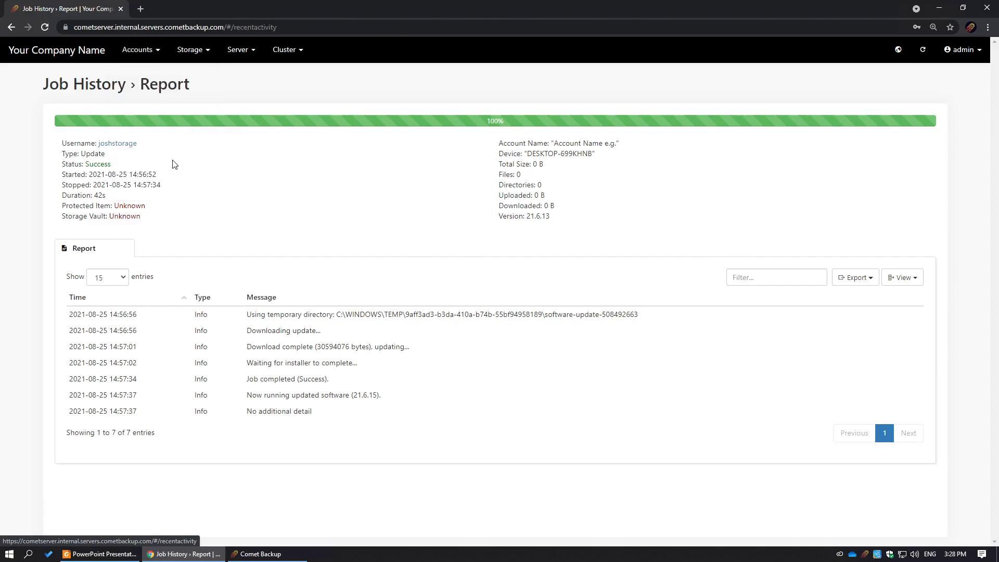
left_click(670, 148)
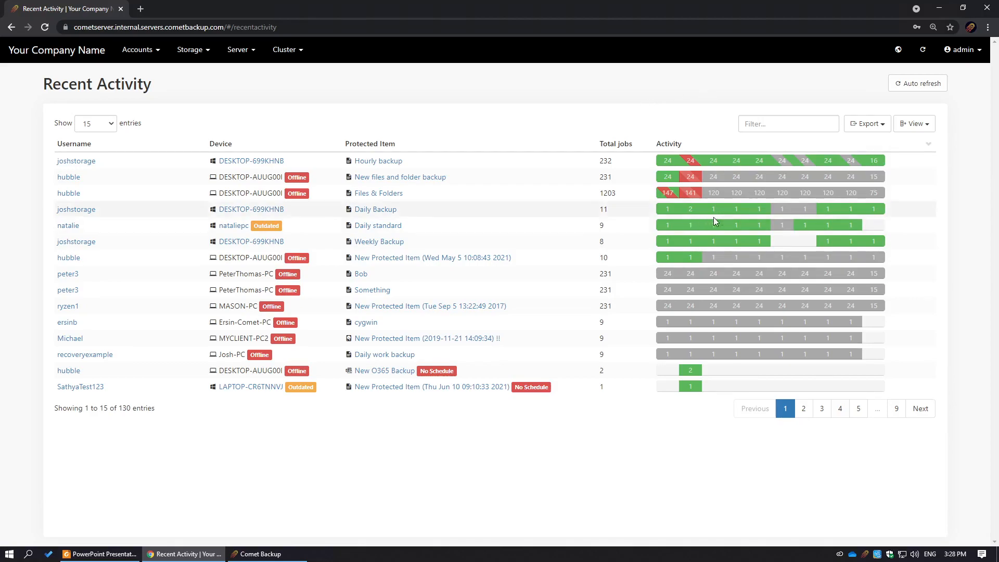
mouse_move(853, 216)
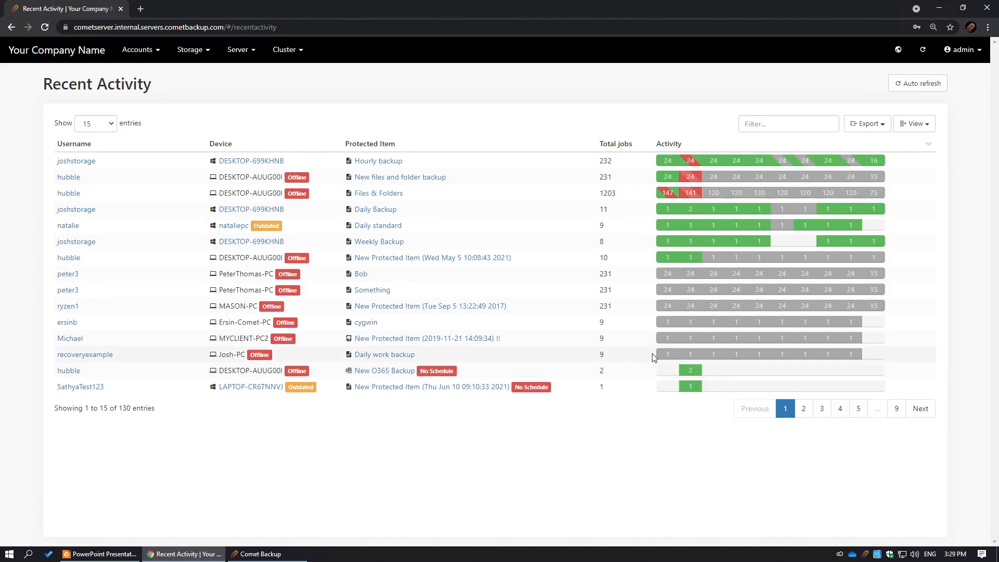
mouse_move(672, 306)
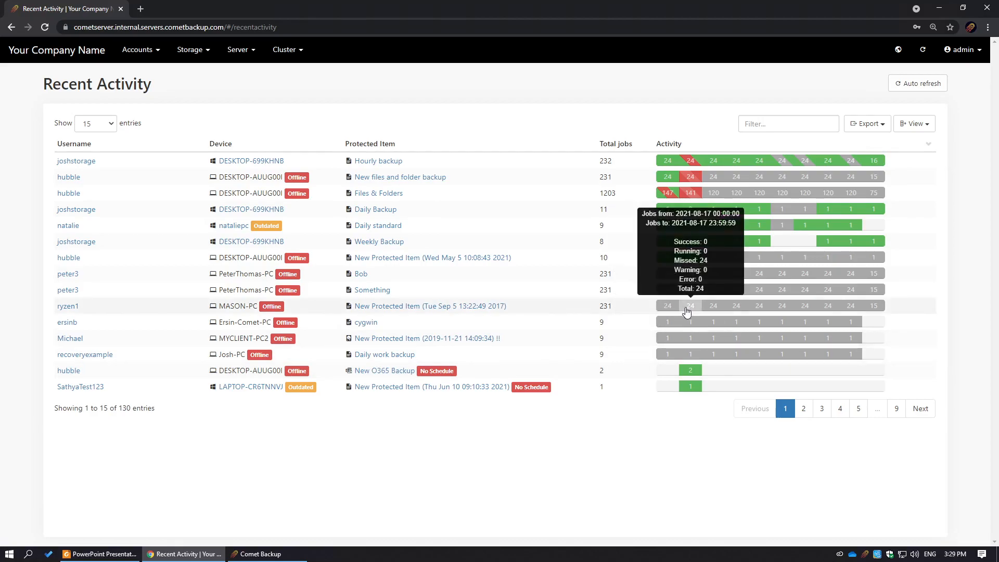
mouse_move(708, 308)
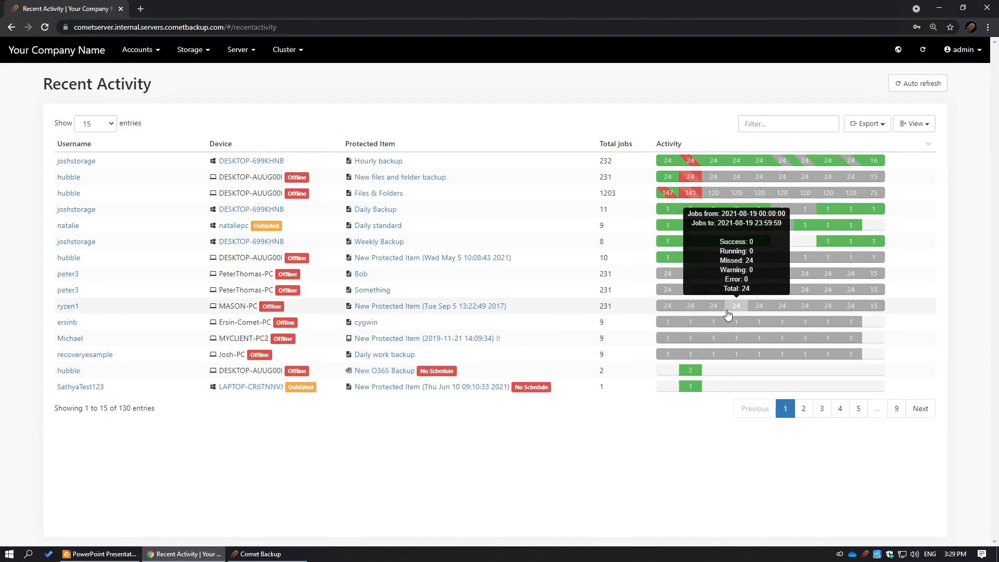
mouse_move(792, 310)
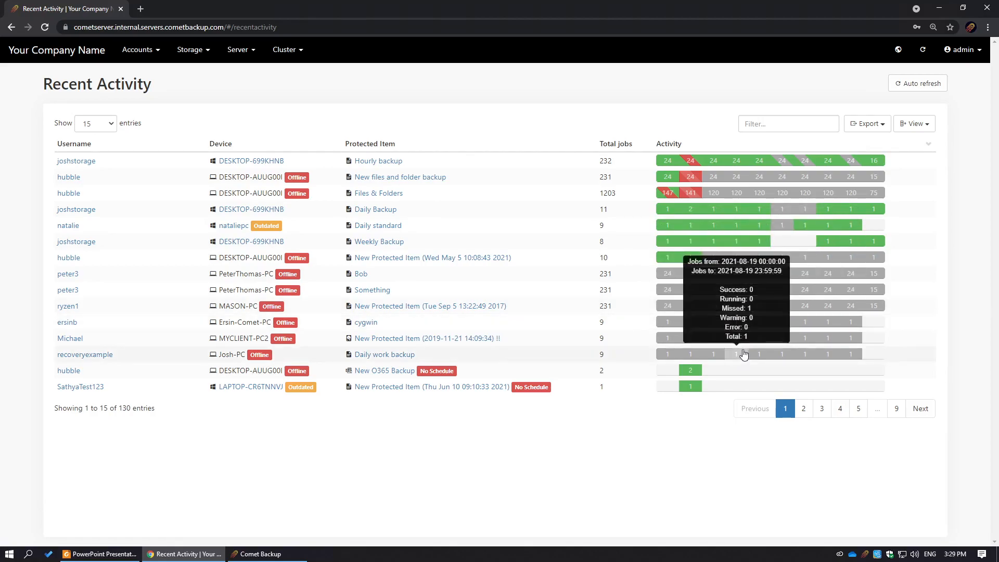
mouse_move(684, 217)
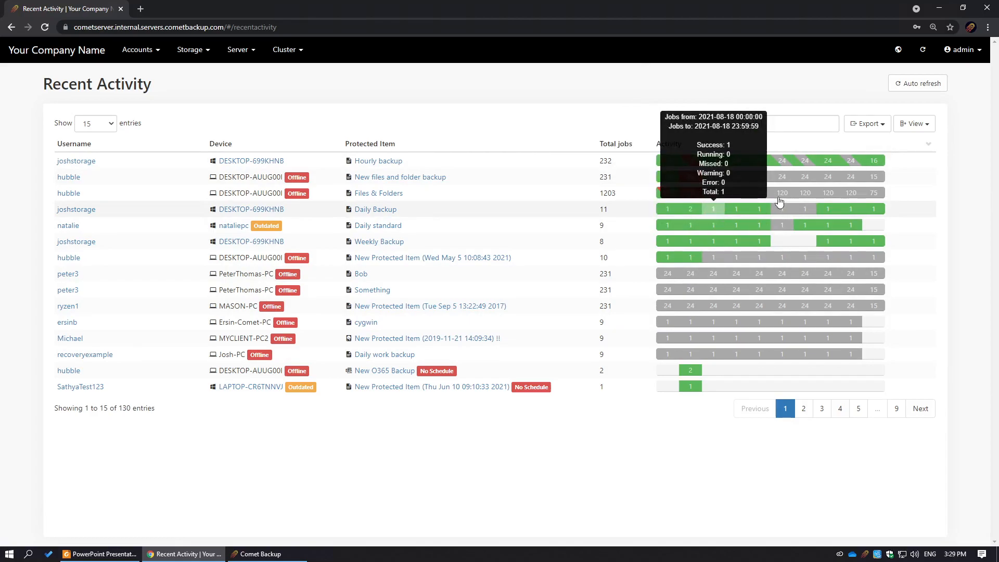
mouse_move(694, 167)
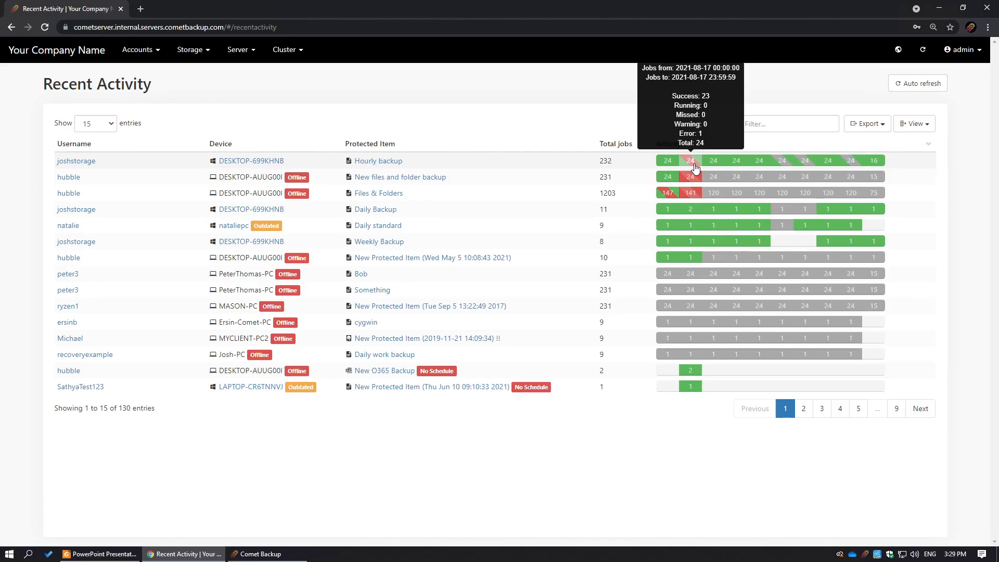
left_click(695, 165)
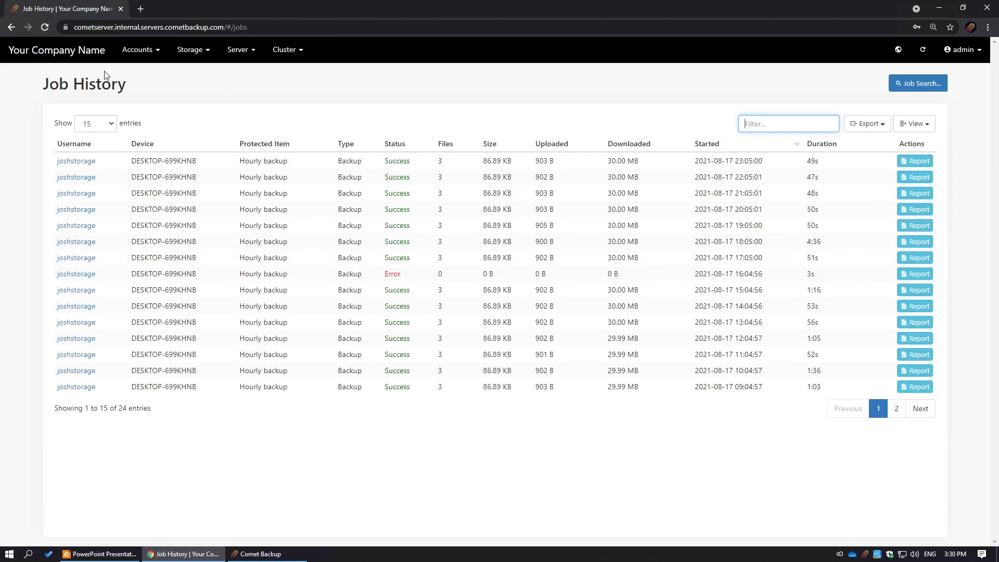
Step: Return to the server's home page, minimise the browser and switch to the Comet Backup desktop client
left_click(103, 54)
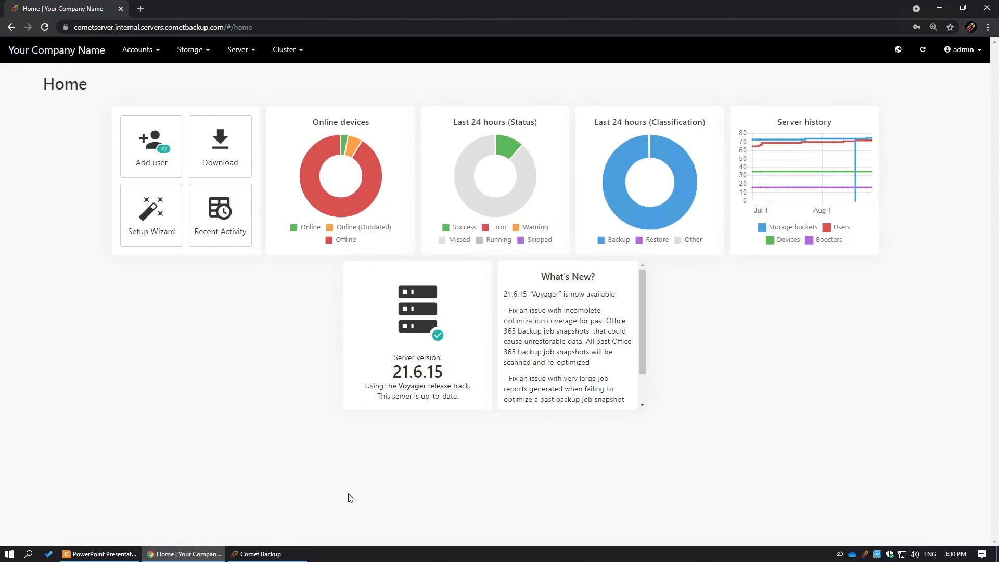
left_click(185, 554)
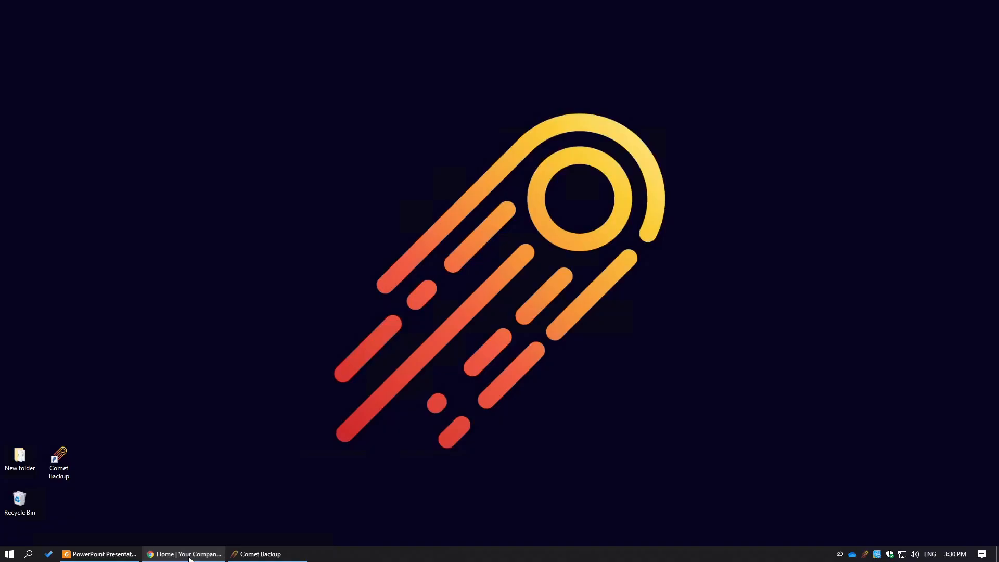
left_click(261, 554)
left_click_drag(528, 149, 546, 130)
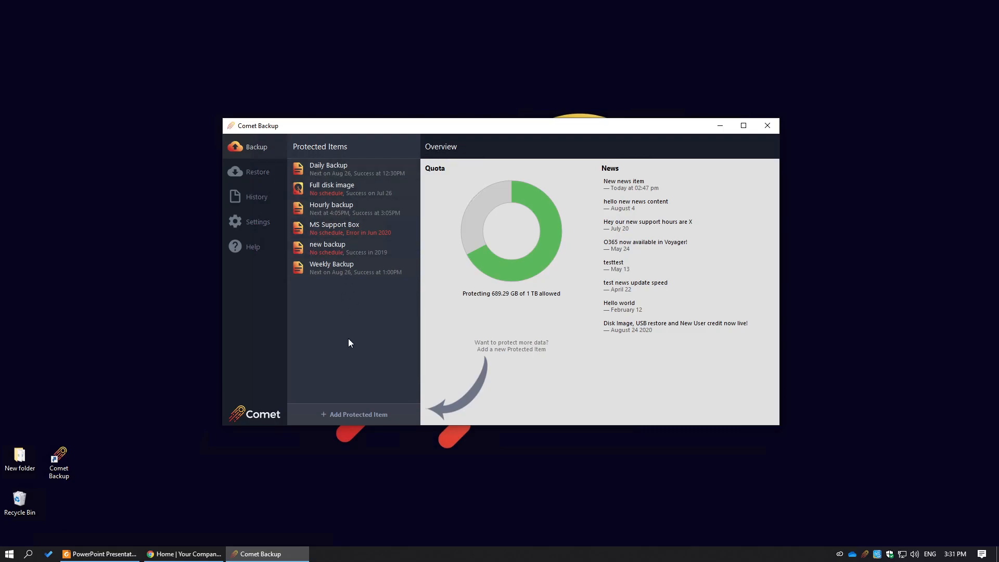
Step: Start a new Files and Folders Protected Item that includes the Desktop and Documents folders
left_click(340, 408)
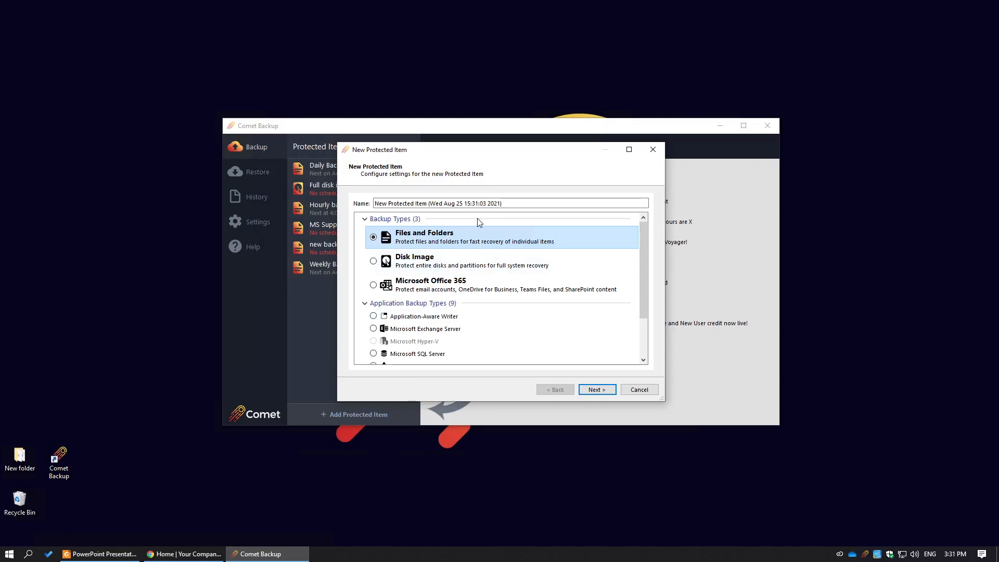
left_click(594, 391)
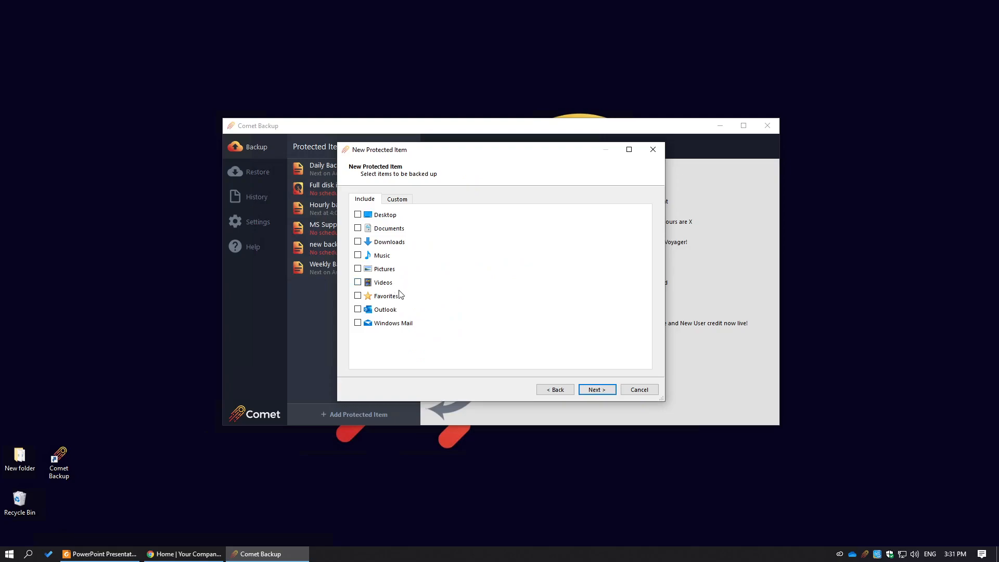
left_click(393, 216)
left_click(404, 230)
Step: View the Protected Item's custom paths and the drives available for selection, without adding further files or folders
left_click(398, 200)
left_click(634, 215)
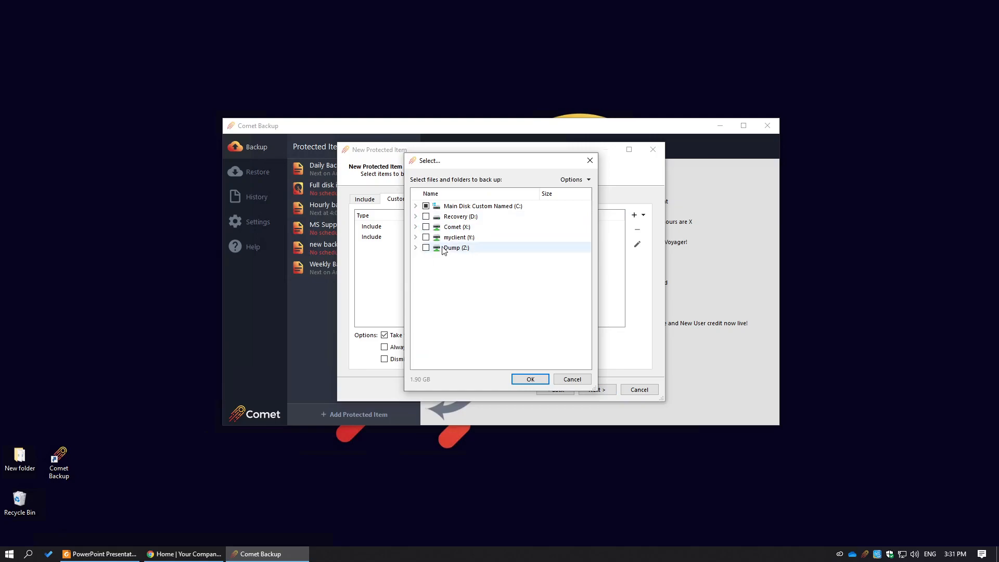
left_click(572, 379)
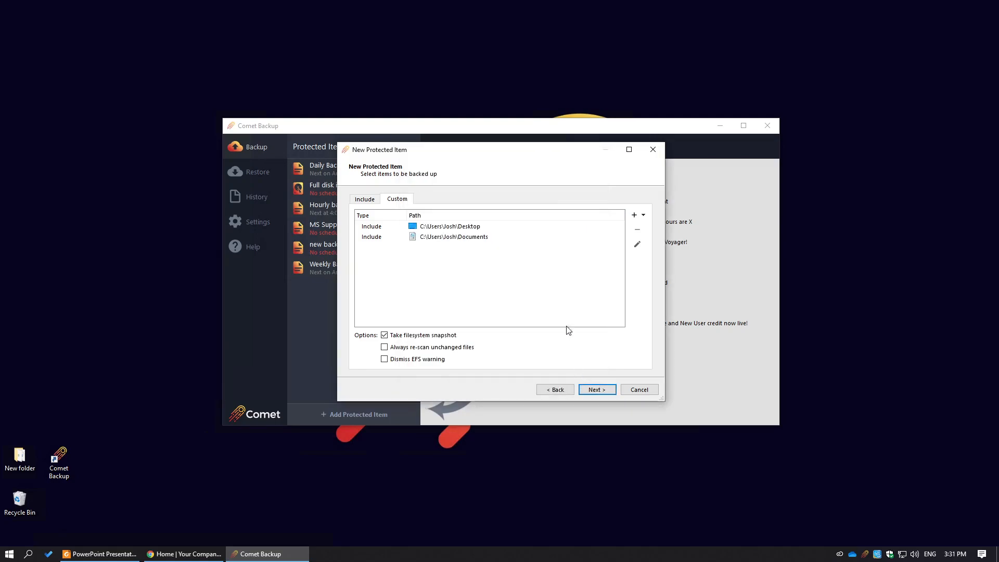
Step: Turn off the default no-extra-commands setting, and view the new command's run options without adding a command
left_click(592, 389)
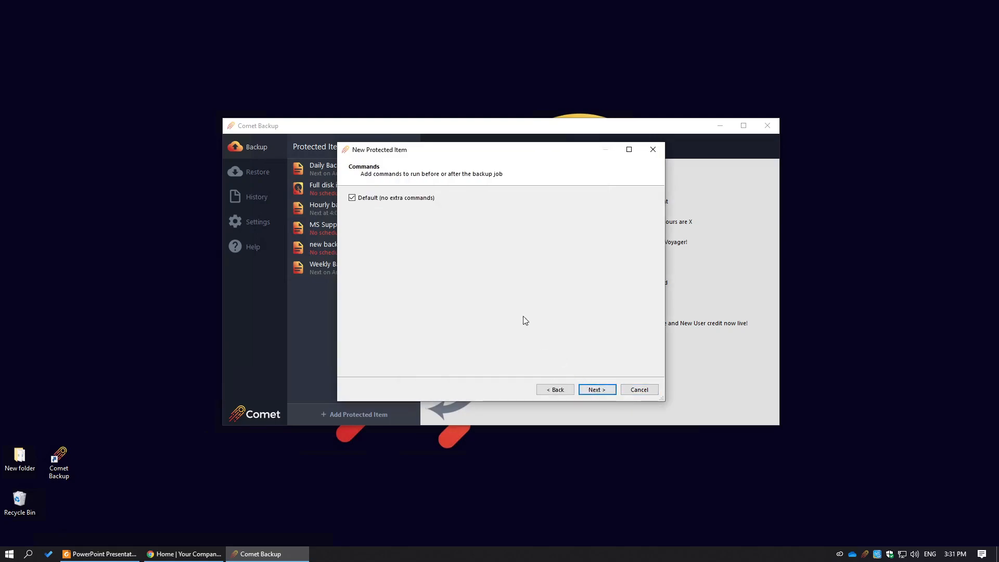
left_click(406, 202)
left_click(648, 211)
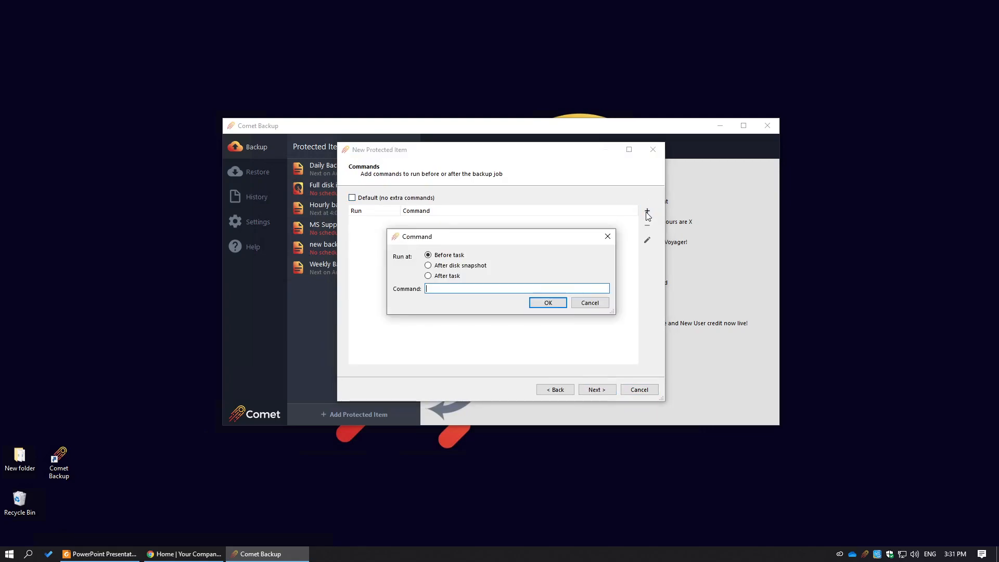
left_click(590, 304)
Step: View a new schedule's time settings with the Weekly frequency, and cancel both the time entry and the schedule
left_click(606, 390)
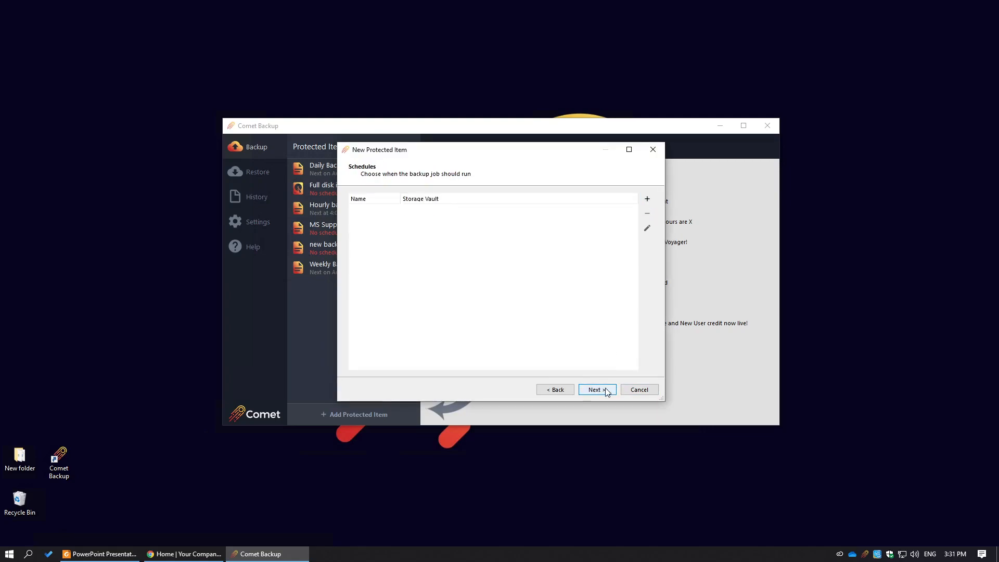
left_click(648, 199)
left_click(450, 193)
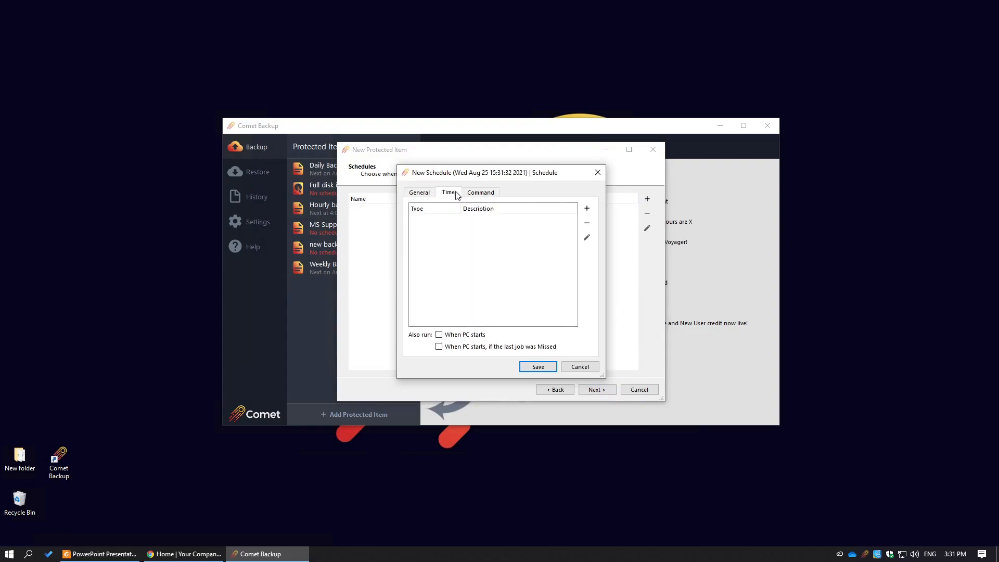
left_click(591, 211)
left_click(558, 220)
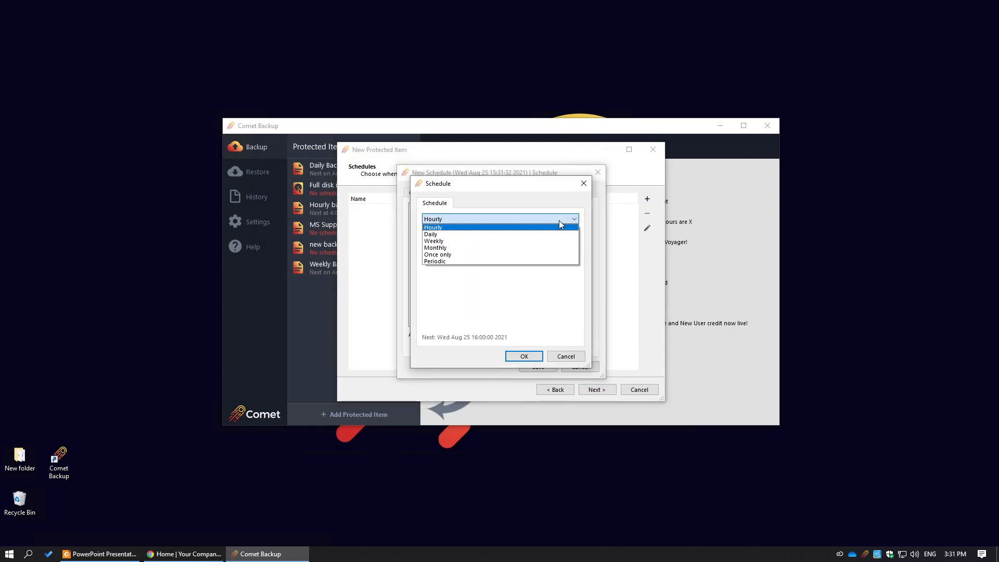
left_click(547, 241)
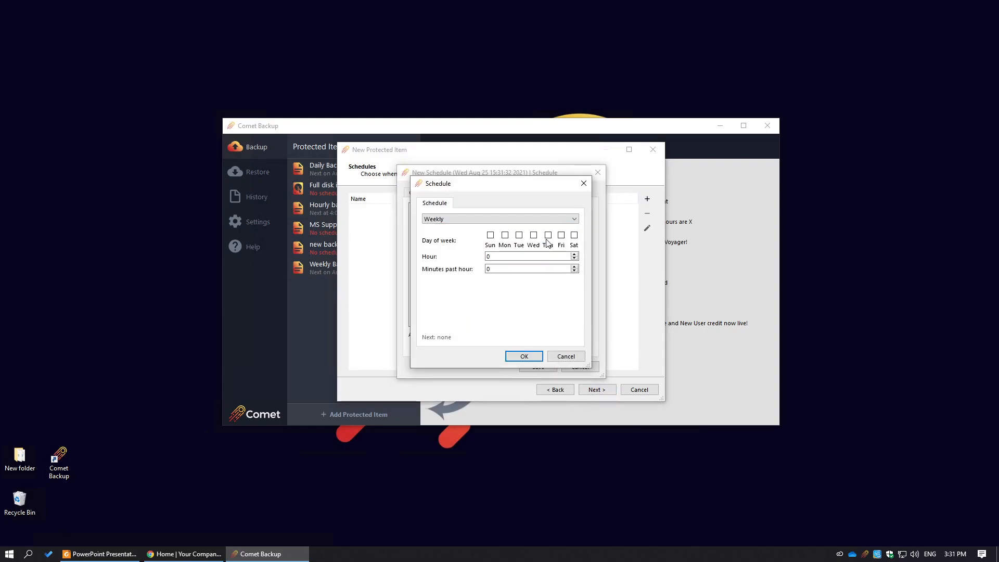
left_click(572, 358)
left_click(581, 367)
Step: Keep the default retention policies for all Storage Vaults and advance the Protected Item setup to its final page
left_click(604, 393)
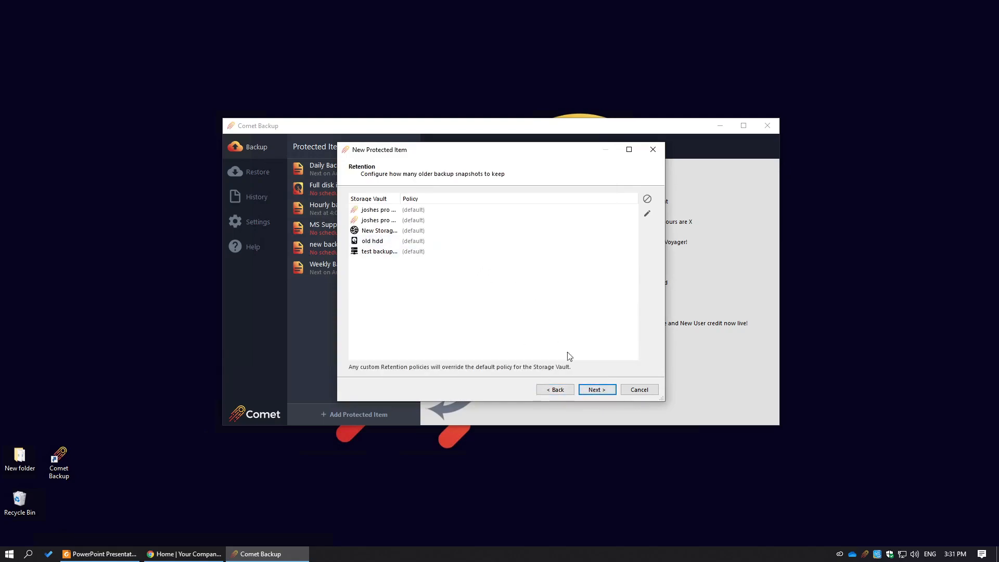
left_click(596, 390)
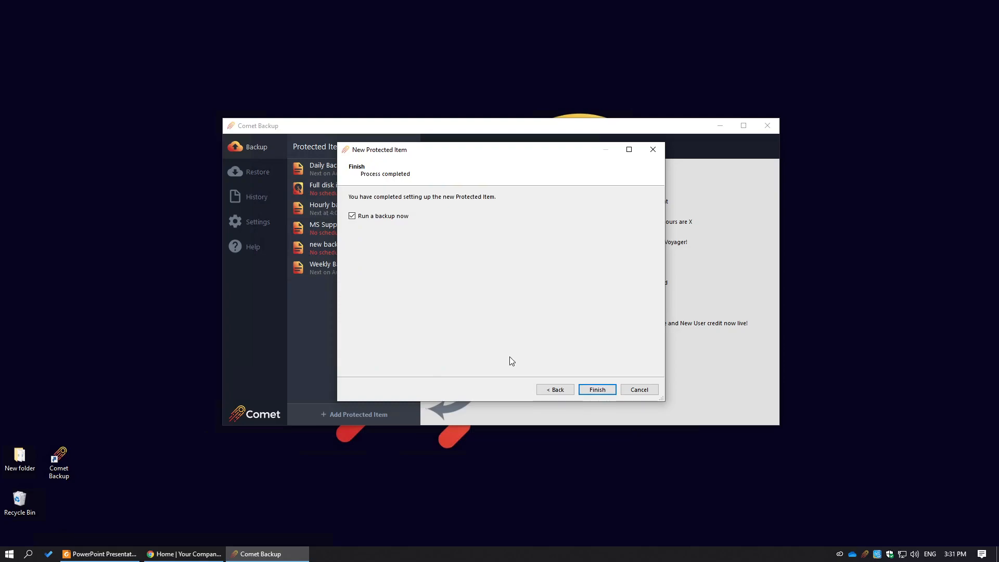
Step: Cancel the new Protected Item setup, and start a restore from the preselected Storage Vault
left_click(645, 390)
left_click(254, 172)
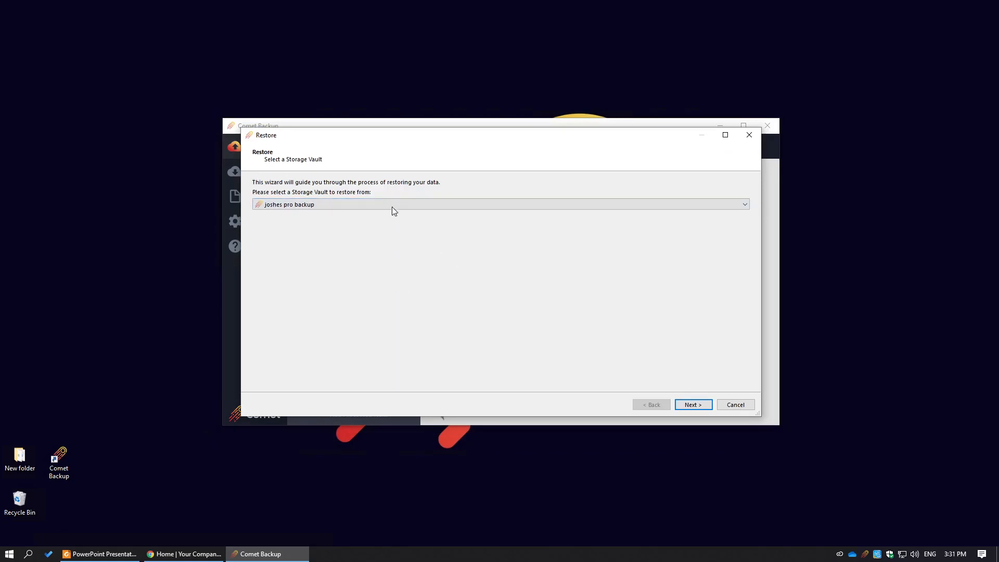
left_click(682, 407)
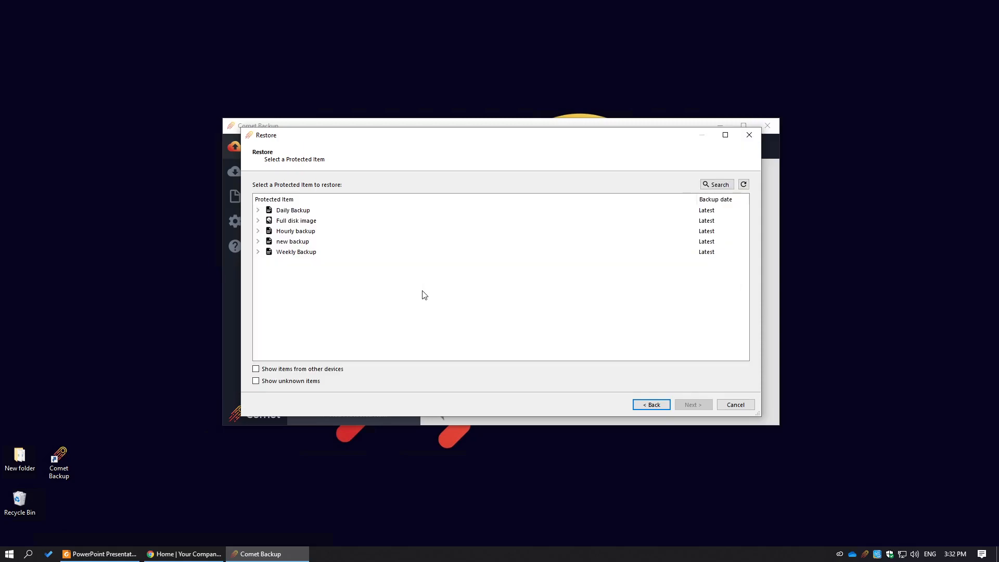
Step: View the Full disk image's stored backups, and choose the most recent dated Hourly backup as the one to restore
left_click(259, 221)
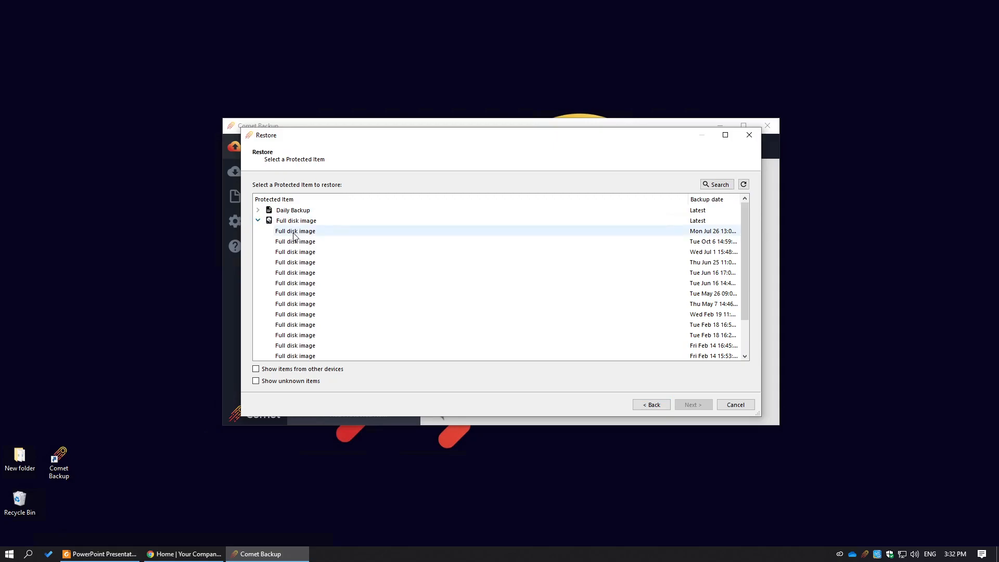
left_click(259, 222)
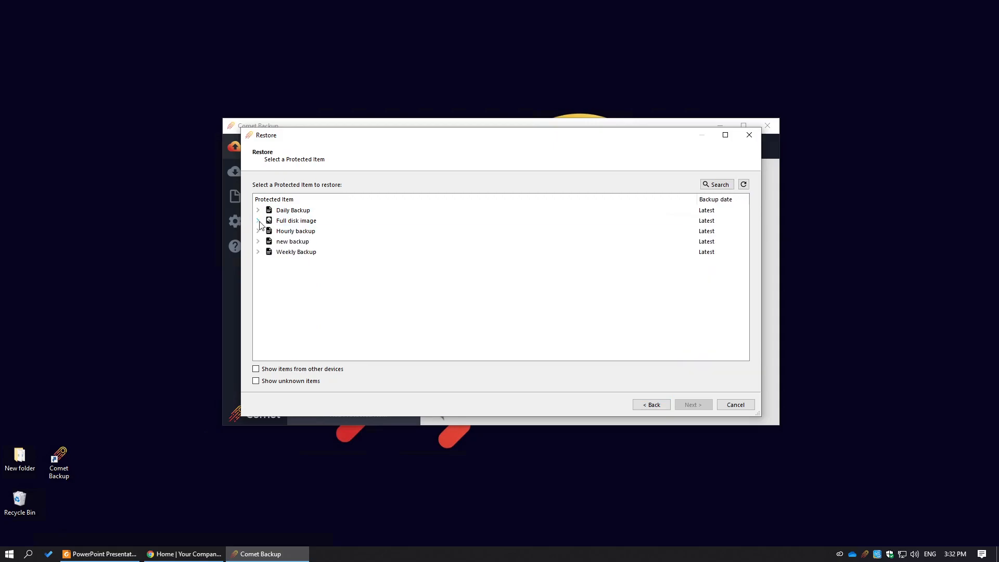
left_click(258, 232)
left_click(323, 243)
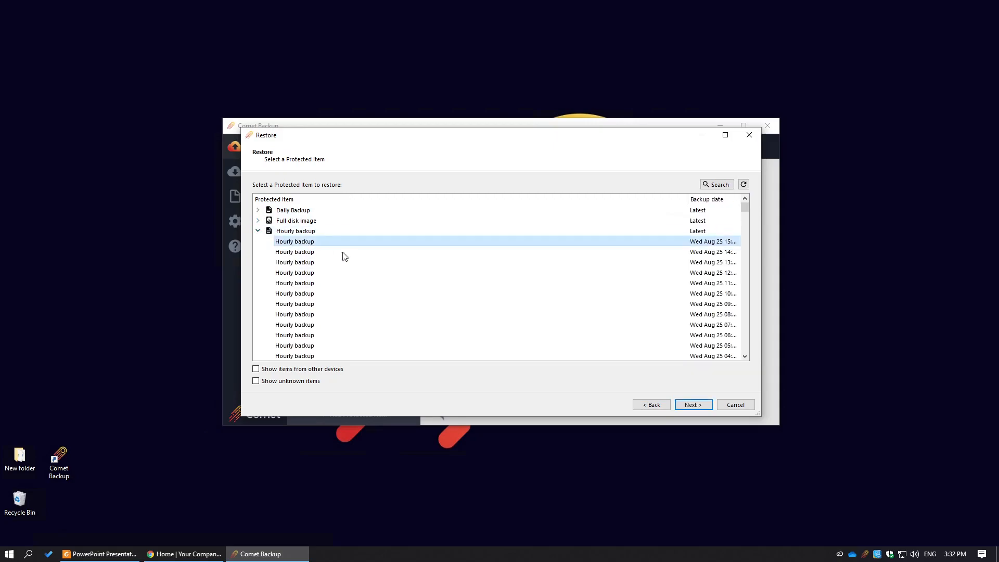
left_click(694, 405)
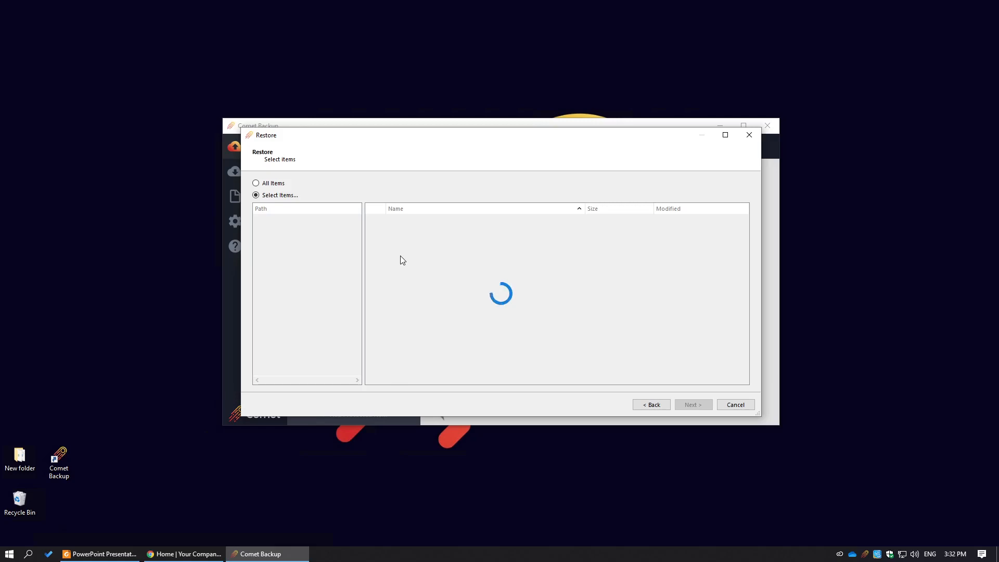
Step: View the files in the Hourly backup's Logs folder, and choose to restore all items
left_click(258, 219)
left_click(268, 219)
left_click(279, 230)
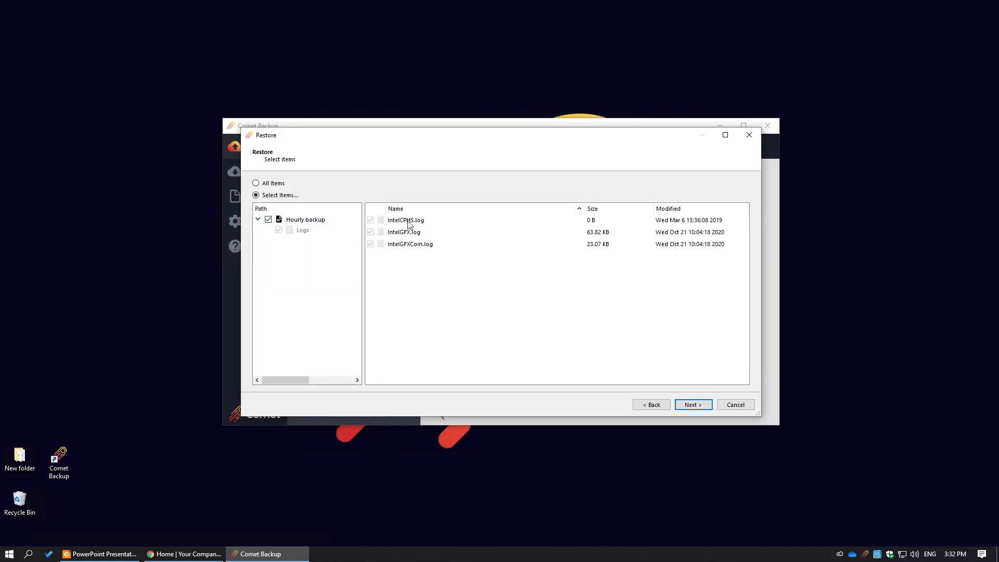
left_click(268, 221)
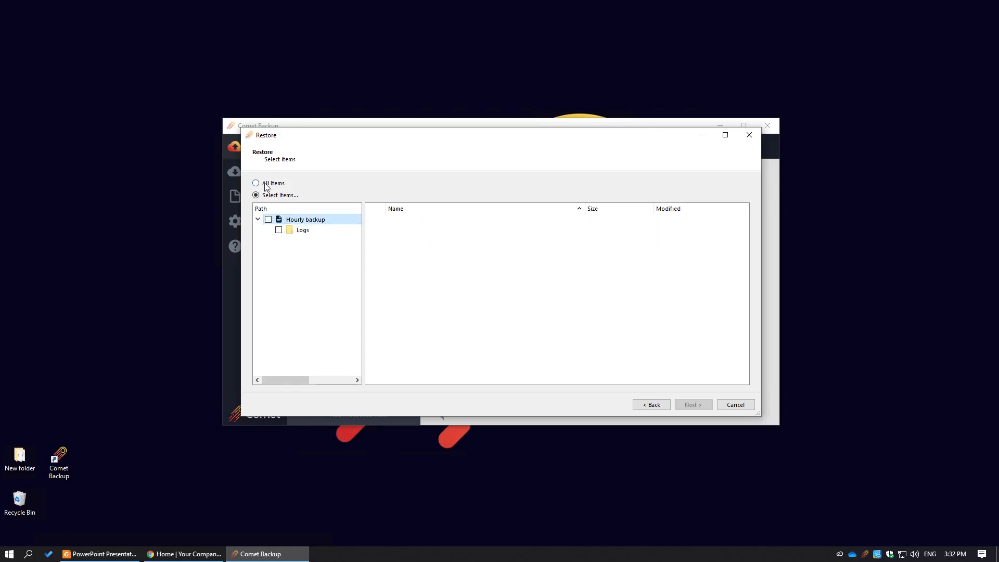
left_click(265, 185)
left_click(692, 405)
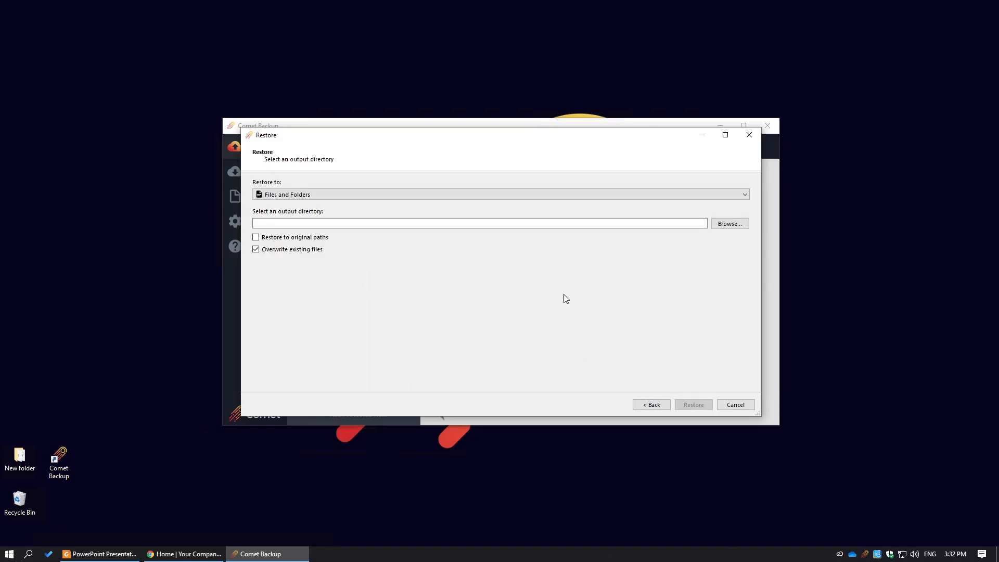
Step: Explore restoring to a compressed archive and to Files and Folders, view the output directory choices, and cancel the restore
left_click(394, 194)
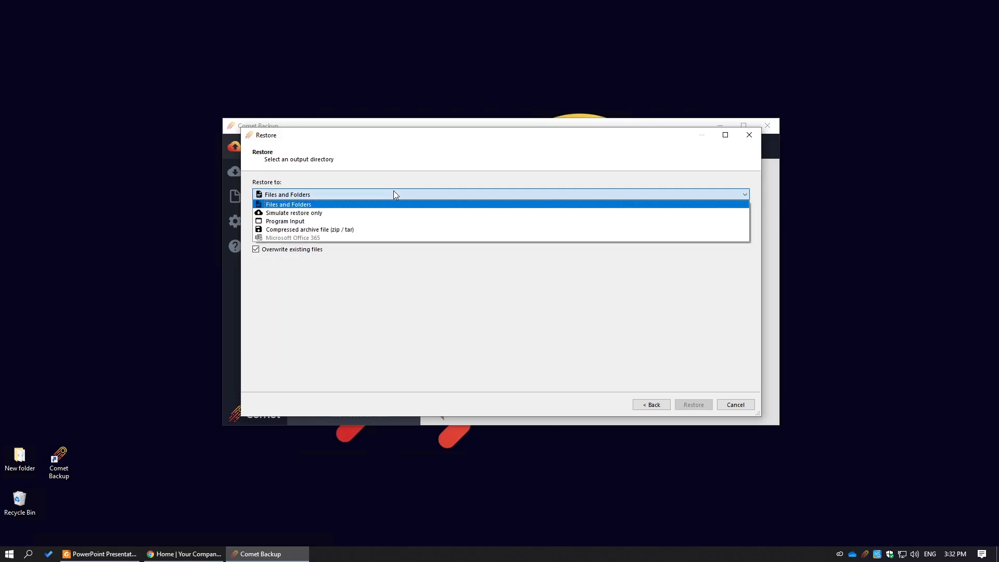
left_click(414, 232)
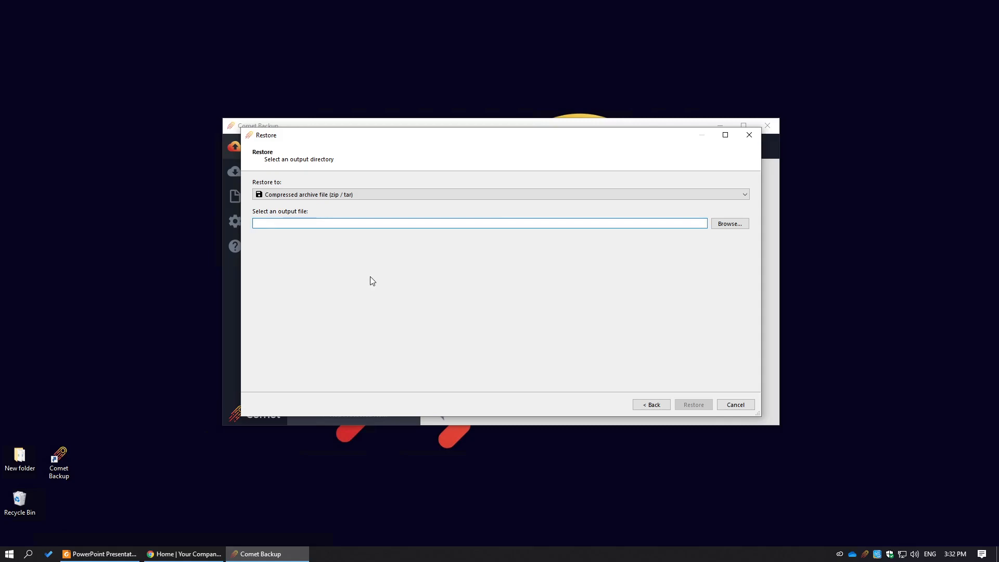
left_click(350, 195)
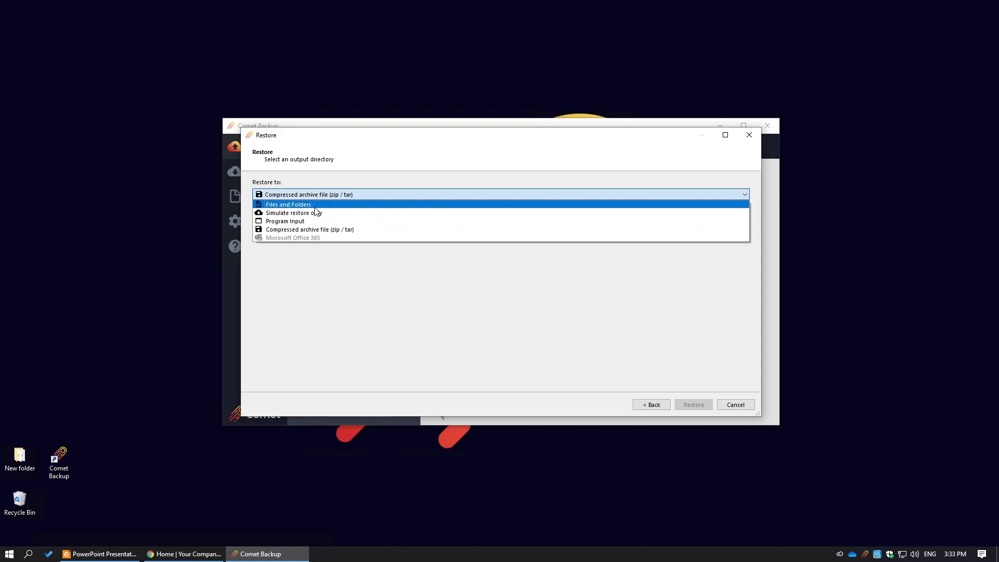
left_click(314, 206)
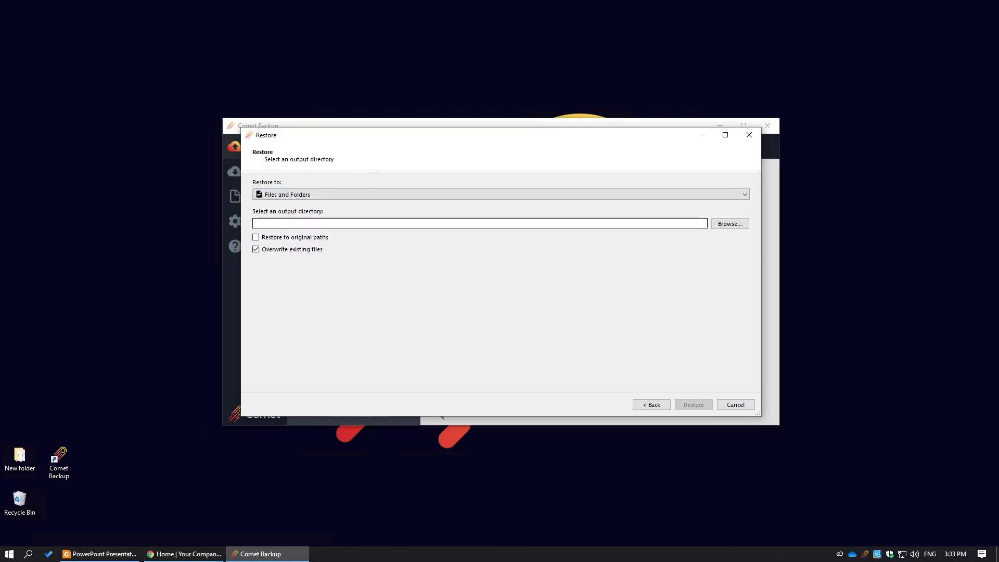
left_click(742, 224)
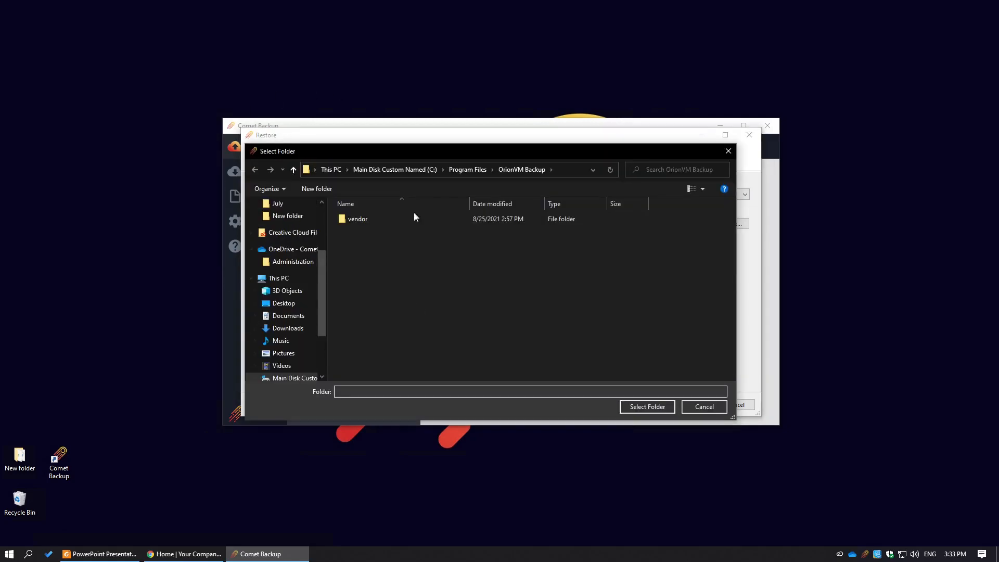
left_click(688, 406)
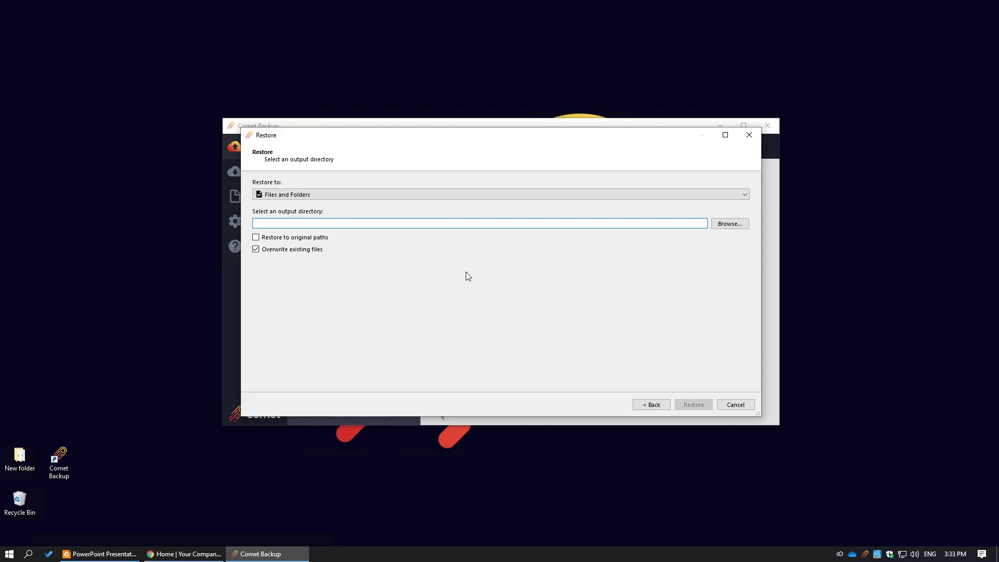
left_click(735, 405)
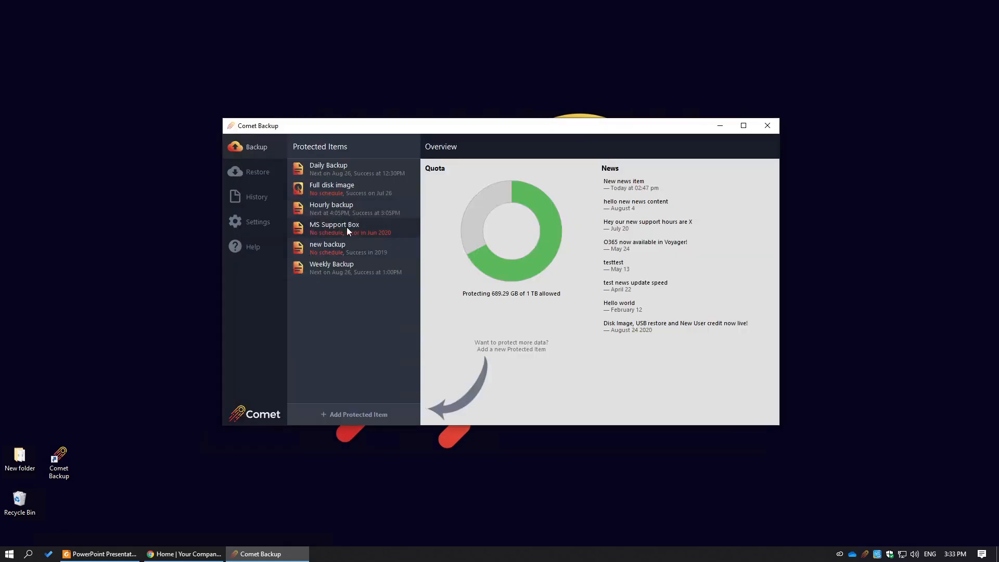
Step: View the backup job history, and open the most recent Hourly backup's report in an enlarged window
left_click(269, 199)
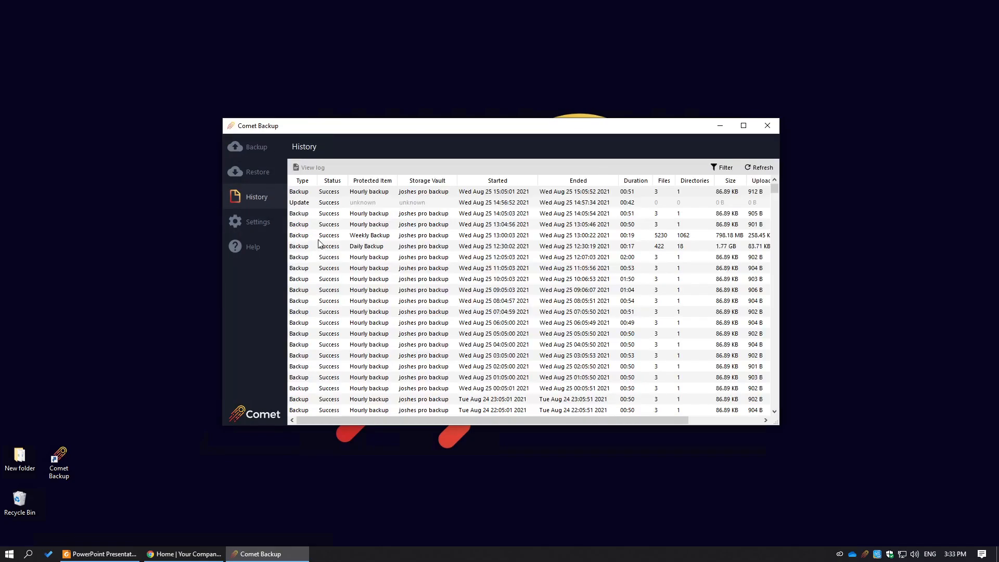
left_click(418, 248)
left_click(418, 237)
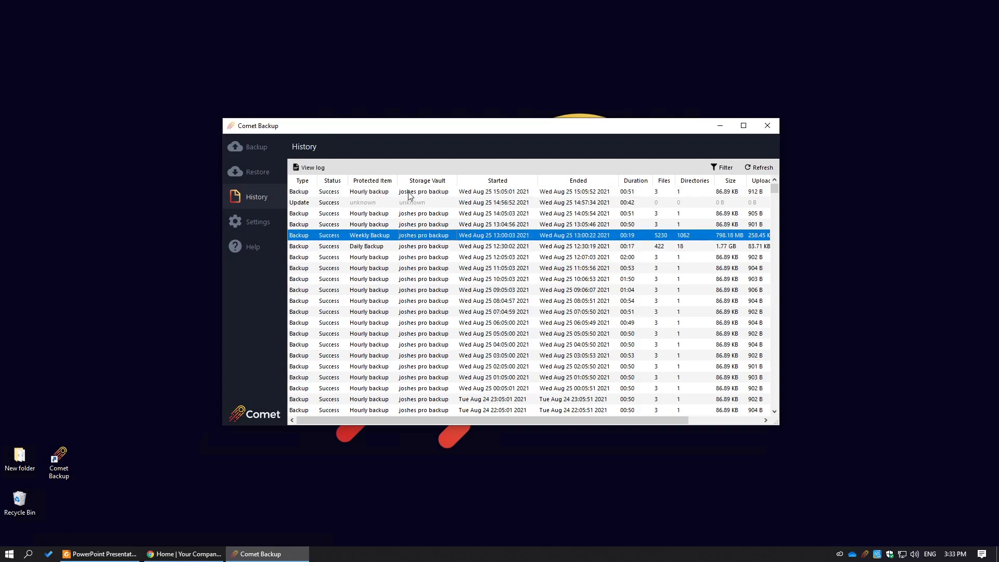
double_click(409, 193)
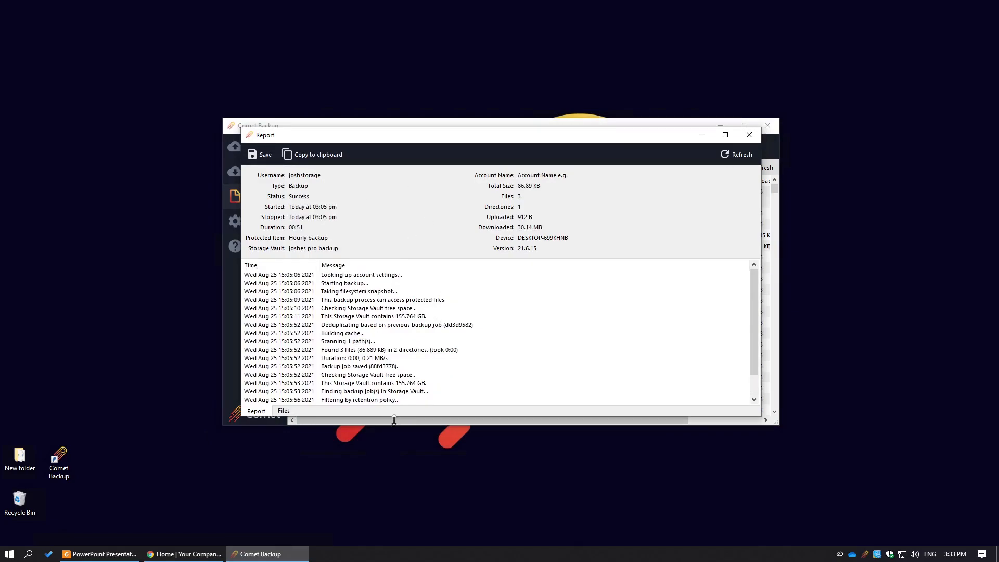
left_click_drag(396, 416, 380, 460)
Step: View the files in the Logs folder of the Hourly backup job's report, and close the report
left_click(283, 459)
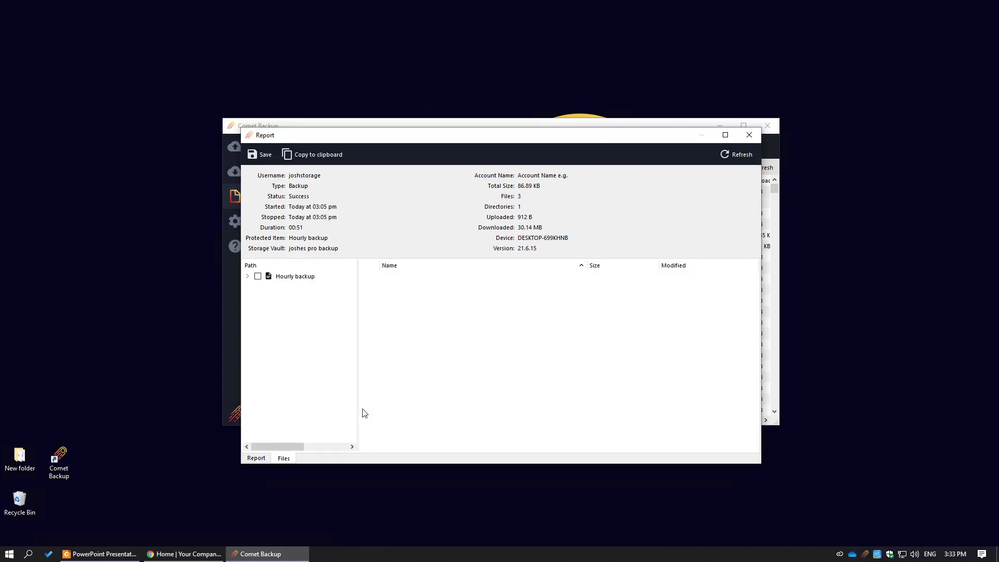
left_click(248, 276)
left_click(268, 287)
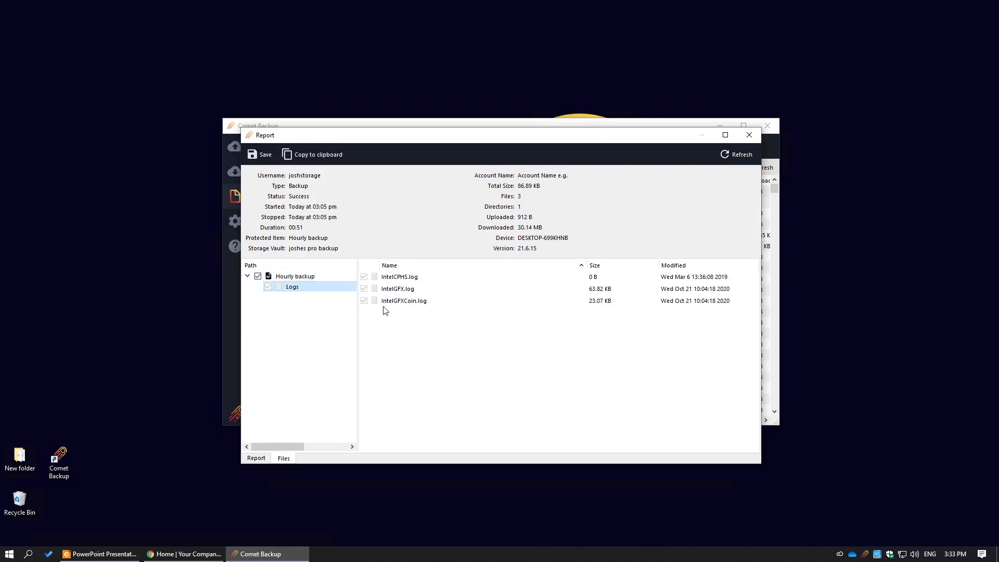
left_click(248, 276)
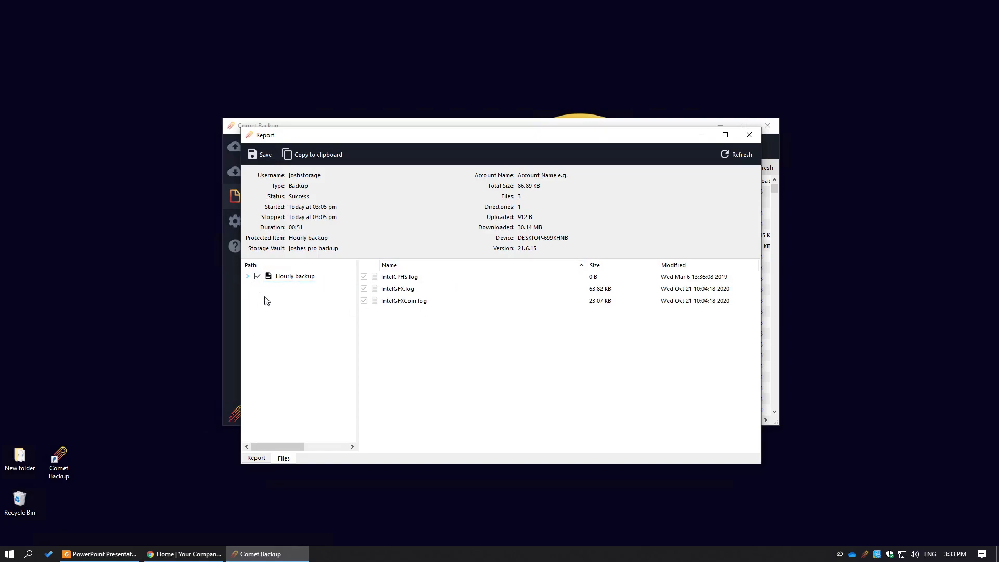
left_click(750, 135)
Step: Lock the backup client from the account settings so that the password is required to open it
left_click(252, 227)
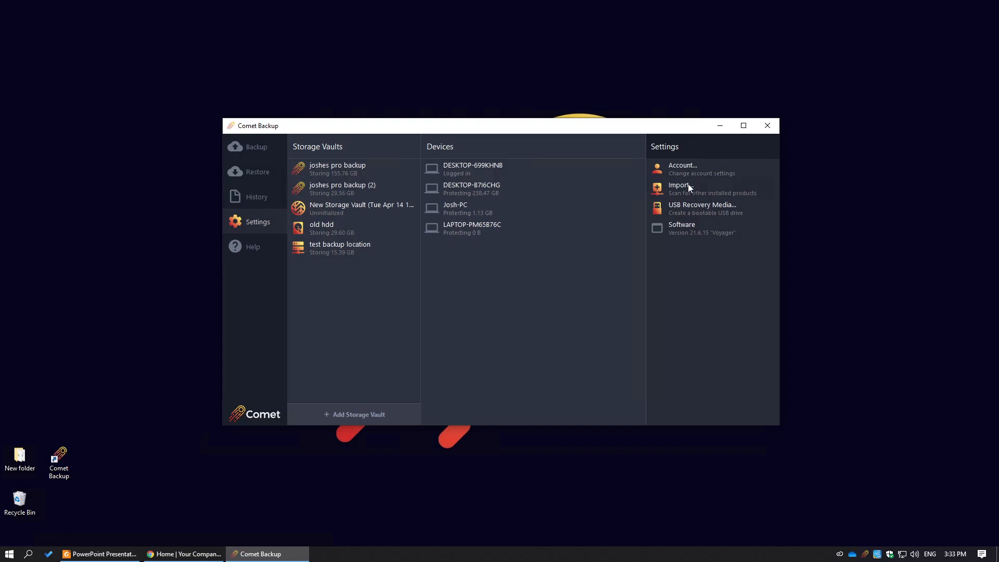
left_click(708, 167)
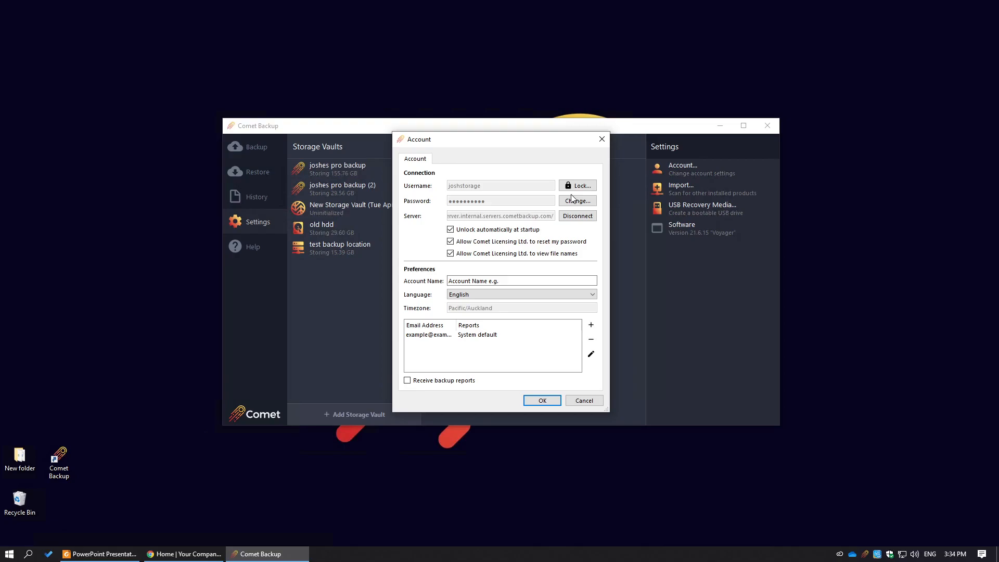
left_click(583, 186)
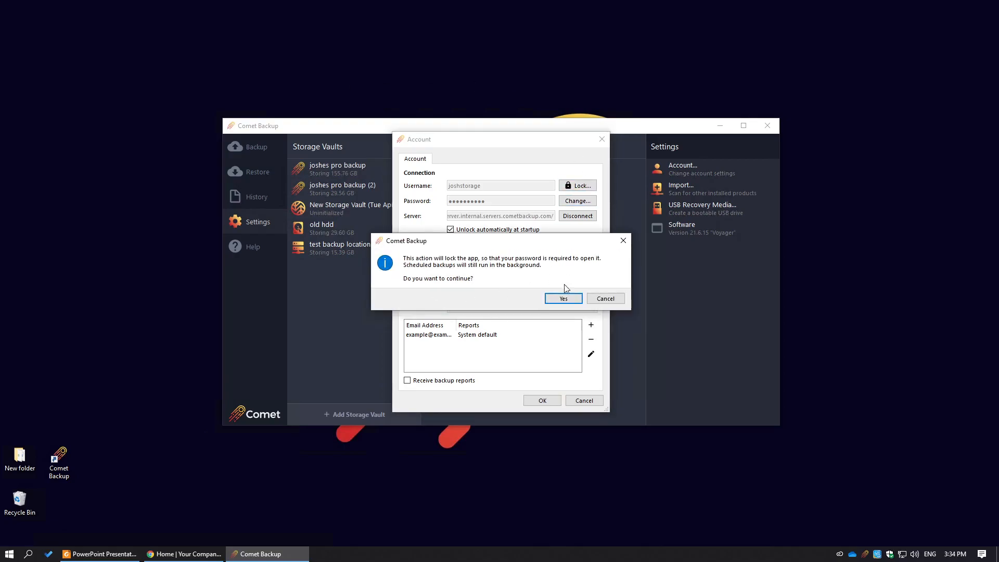
left_click(563, 298)
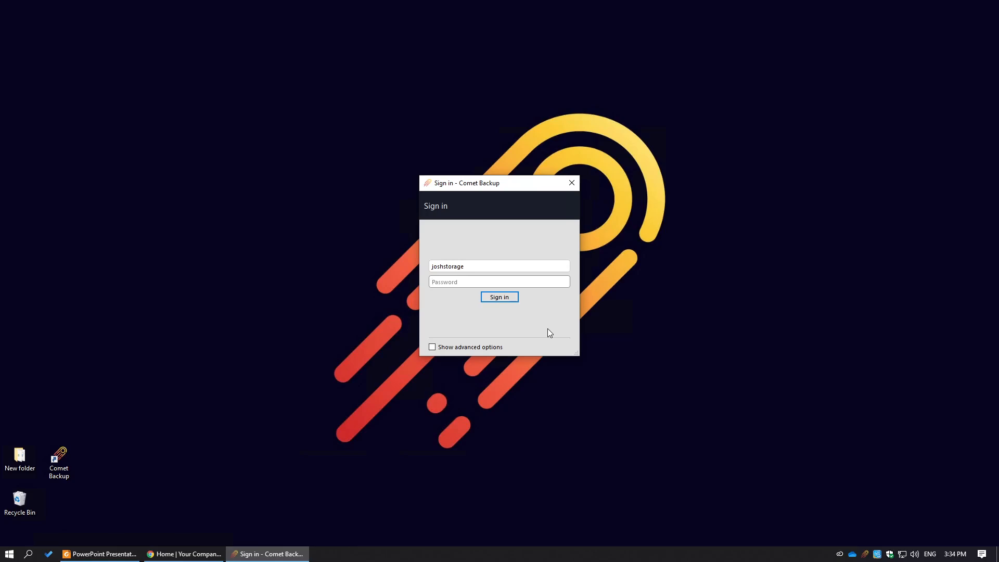
Step: Sign back in to the backup client with the account password, dismissing any sign-in error and retrying
type("••••••••")
key("Return")
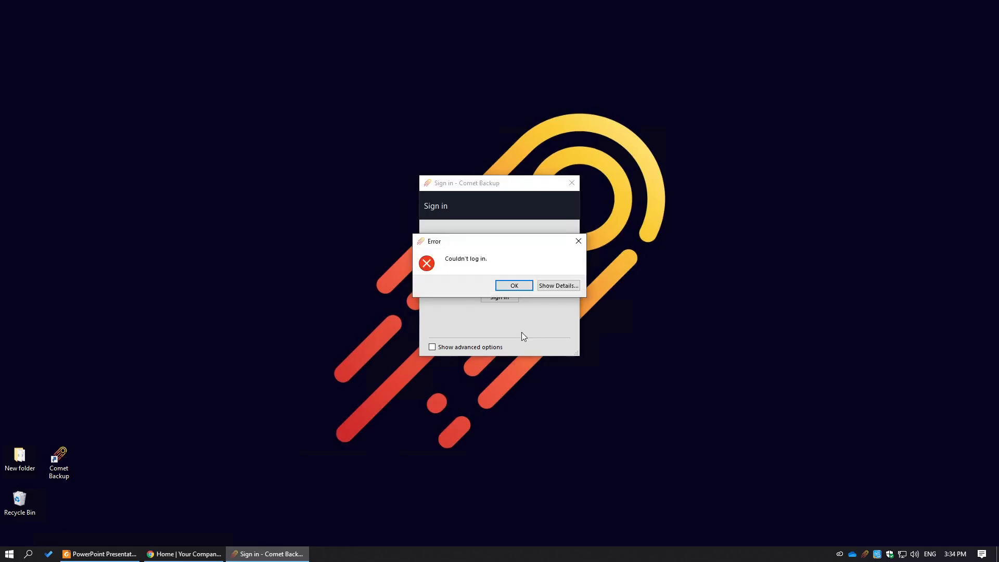
left_click(515, 284)
type("••••••••")
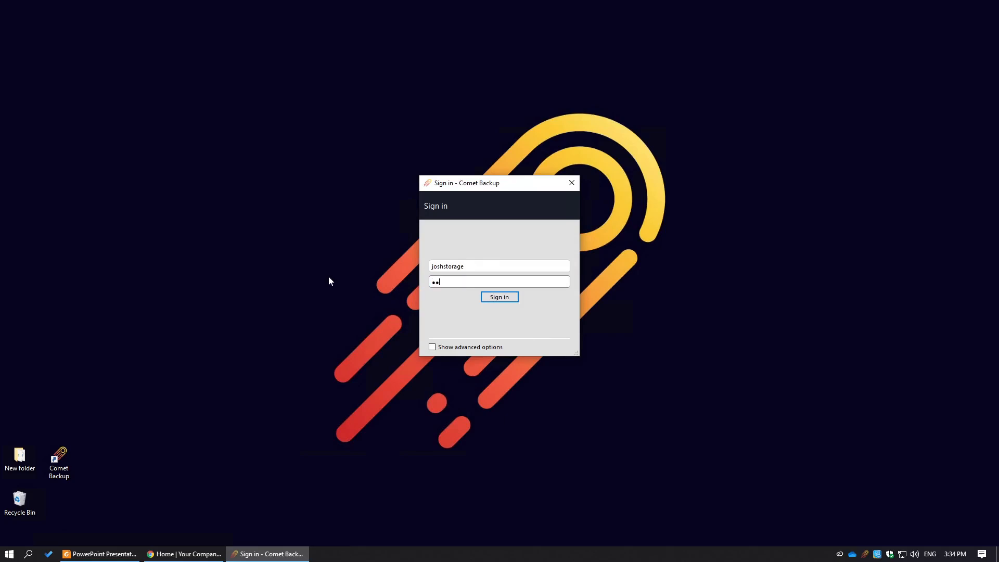
key("Return")
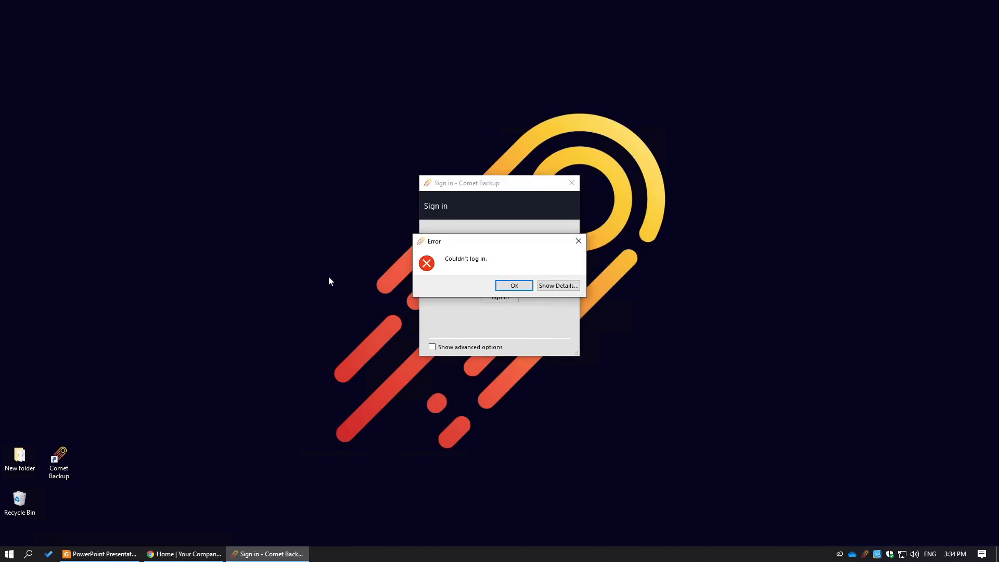
left_click(514, 285)
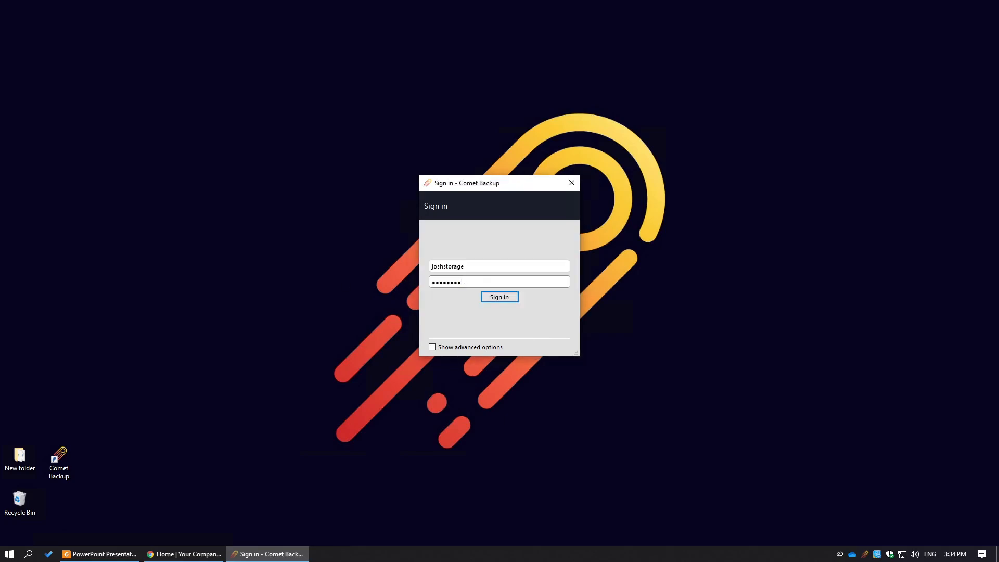
type("••••••")
key("Return")
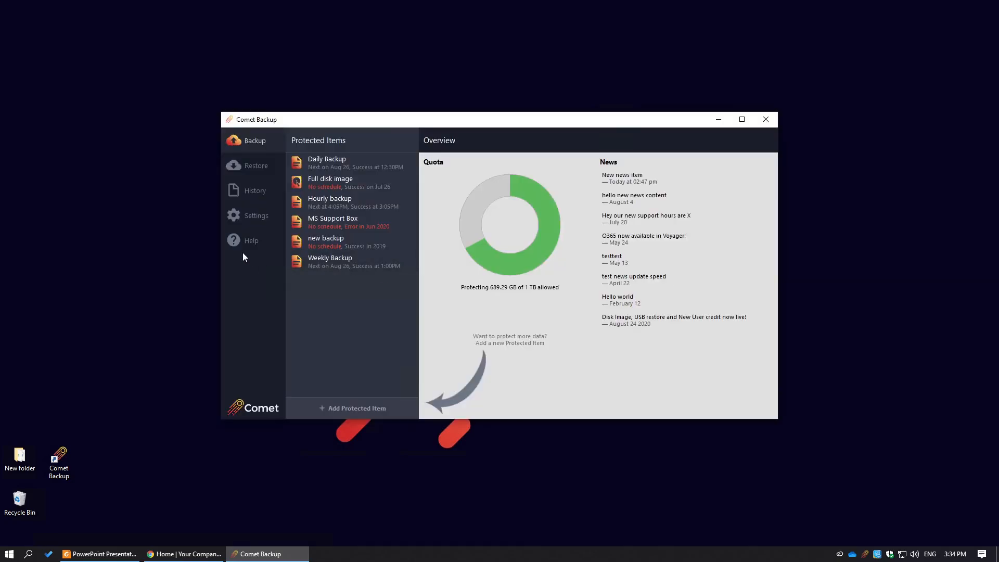
Step: View the account settings and the USB Recovery Media creation methods, cancelling both without changes
left_click(257, 215)
left_click(690, 165)
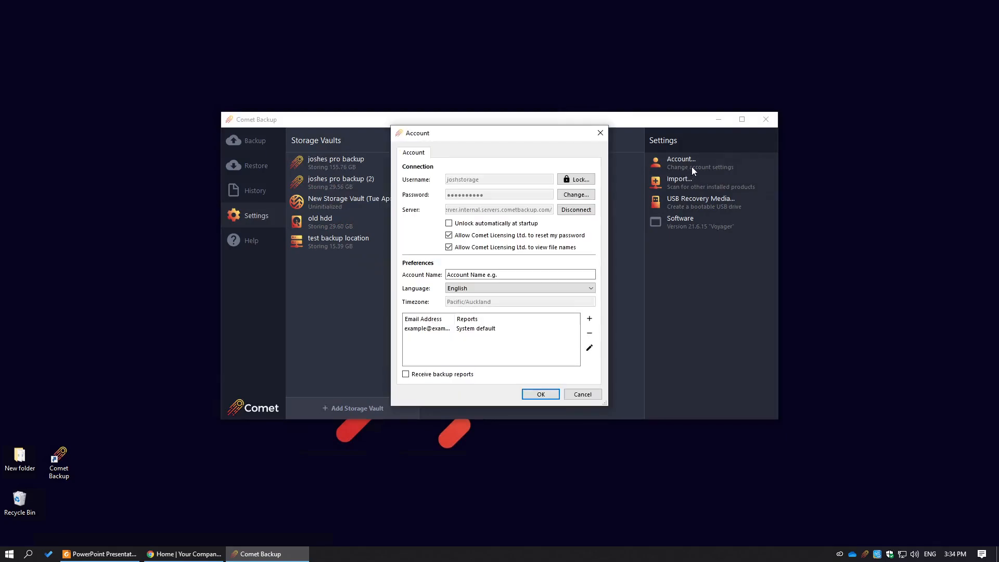
left_click(587, 274)
left_click(581, 394)
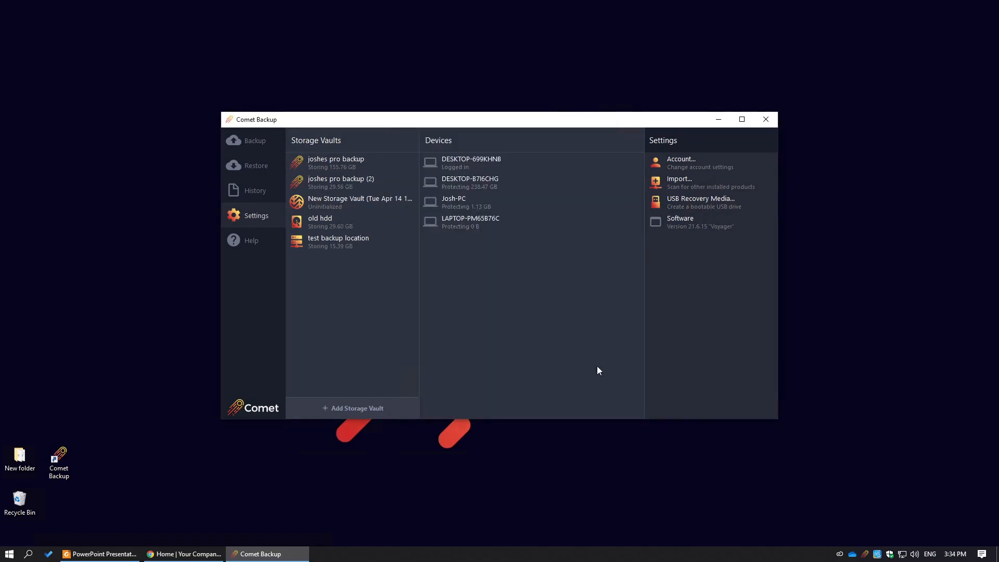
left_click(704, 206)
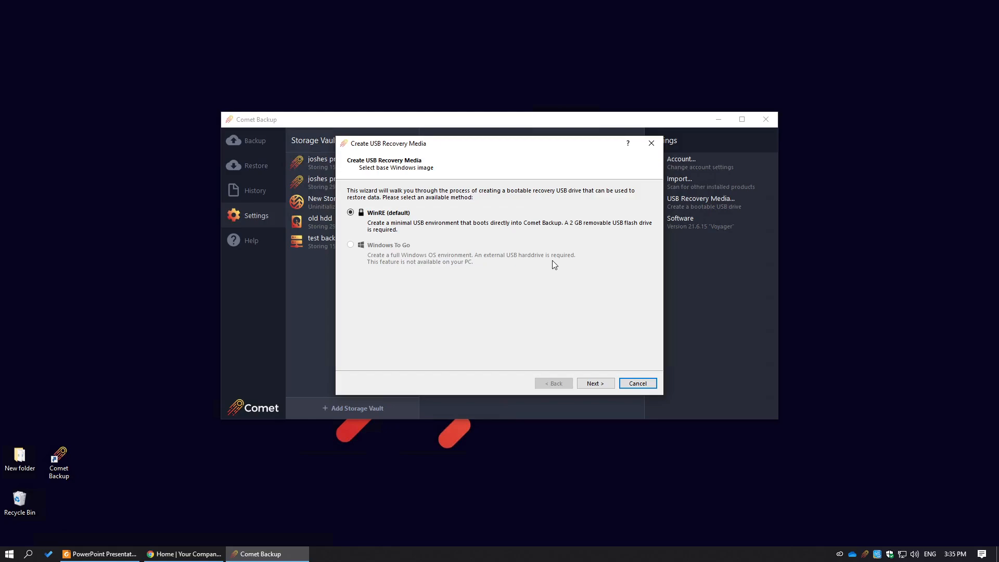
left_click(643, 383)
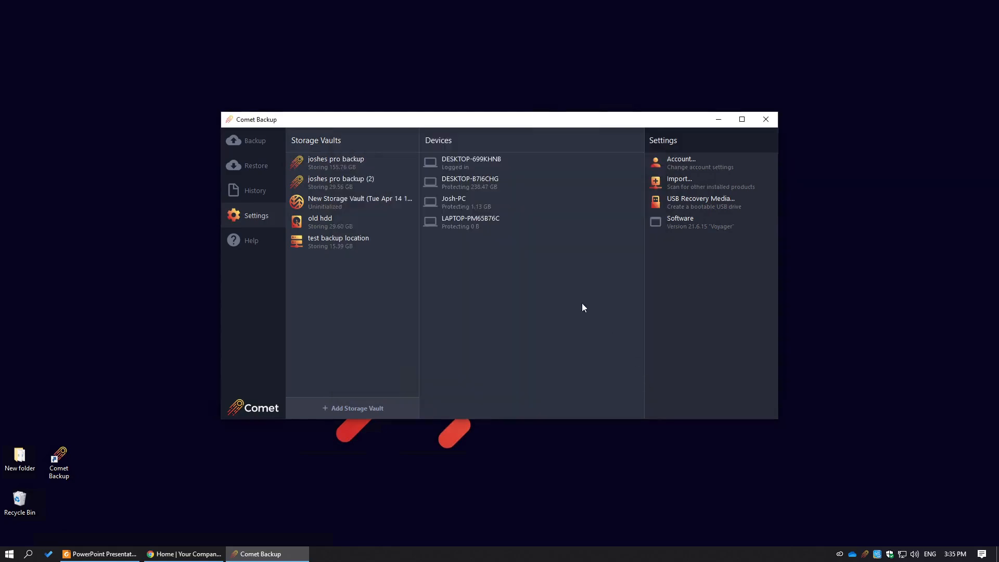
Step: In the Full disk image item's backup options, clear all disks and select only the Main Disk Custom Named (C:) partition, without saving
left_click(271, 137)
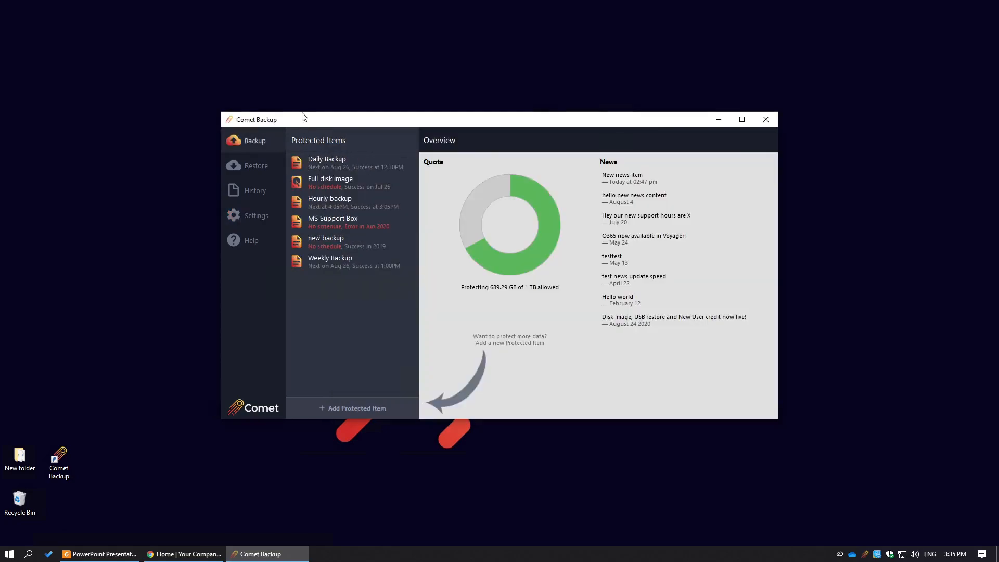
left_click(320, 182)
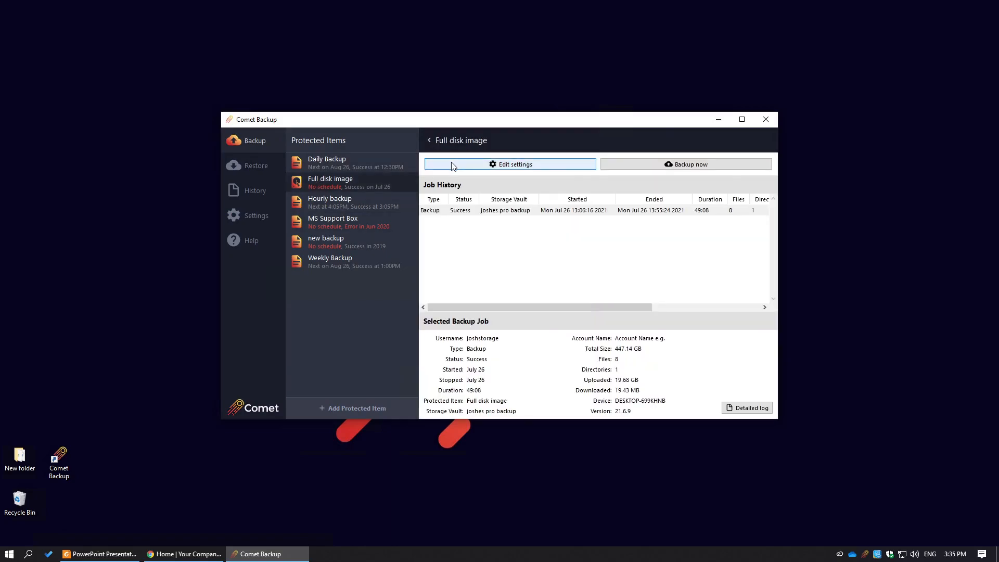
left_click(452, 165)
left_click(467, 161)
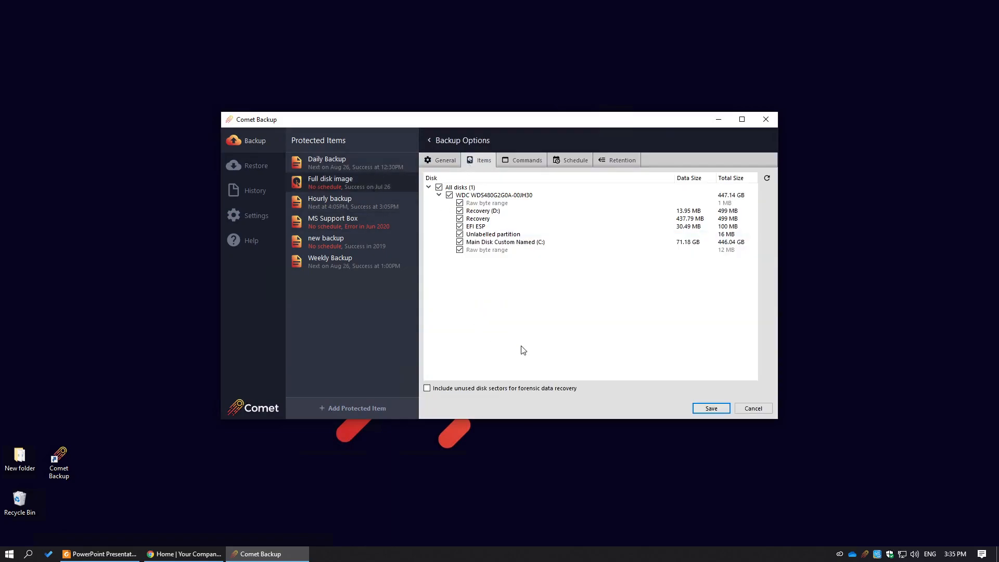
left_click(440, 187)
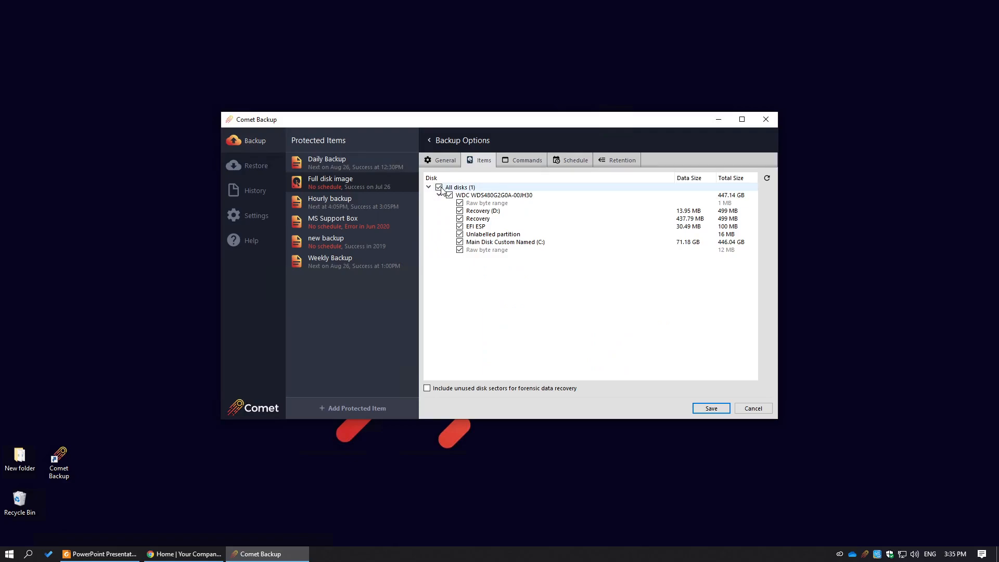
left_click(439, 187)
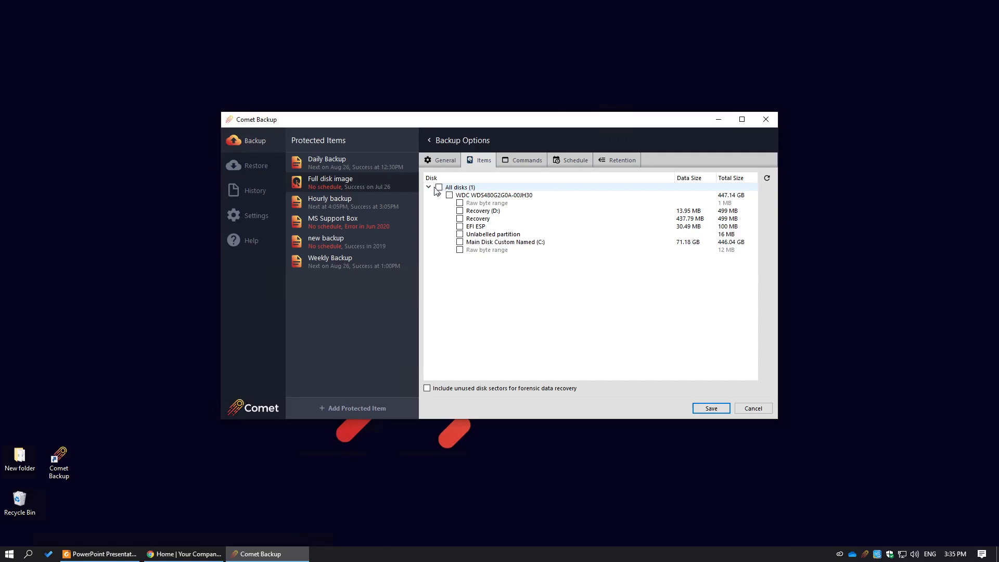
left_click(460, 242)
Step: View the available methods for creating USB Recovery Media in the settings, and cancel the wizard
left_click(255, 214)
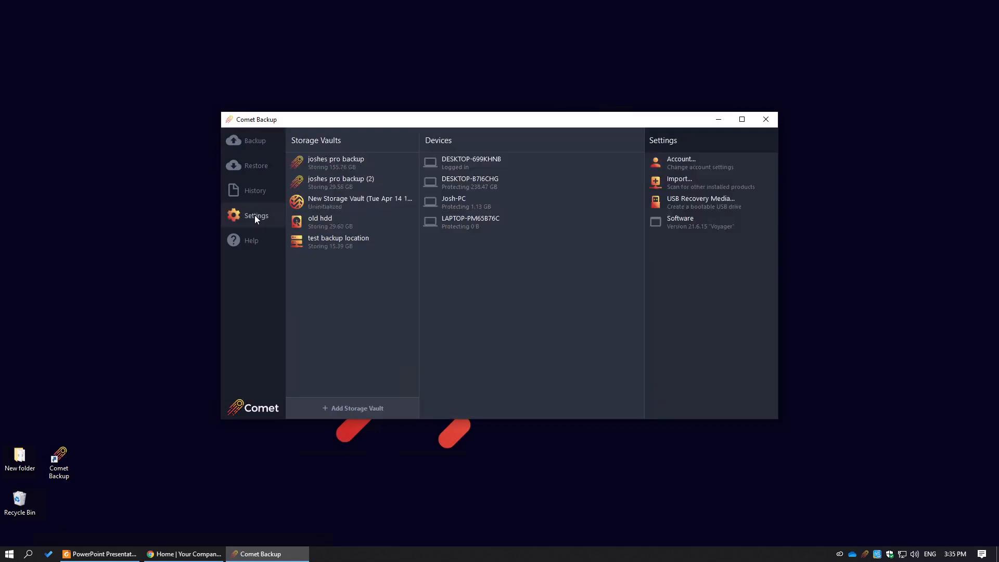
left_click(685, 201)
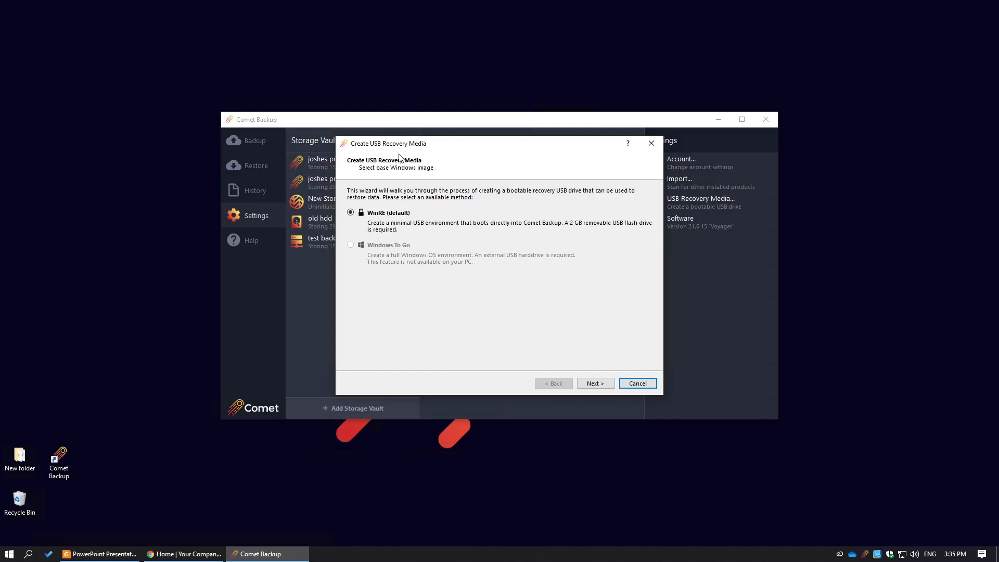
left_click_drag(411, 149, 419, 154)
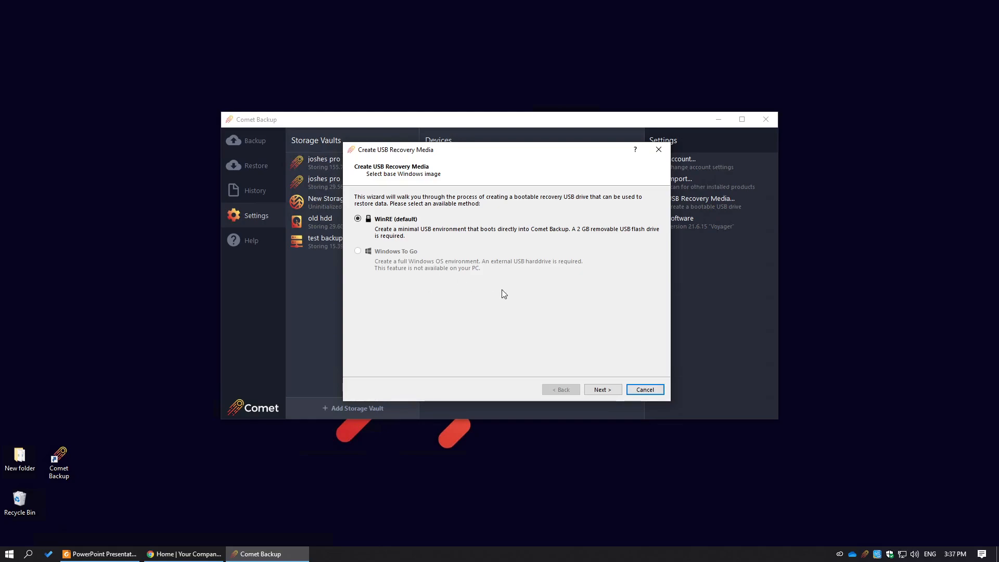
left_click(641, 391)
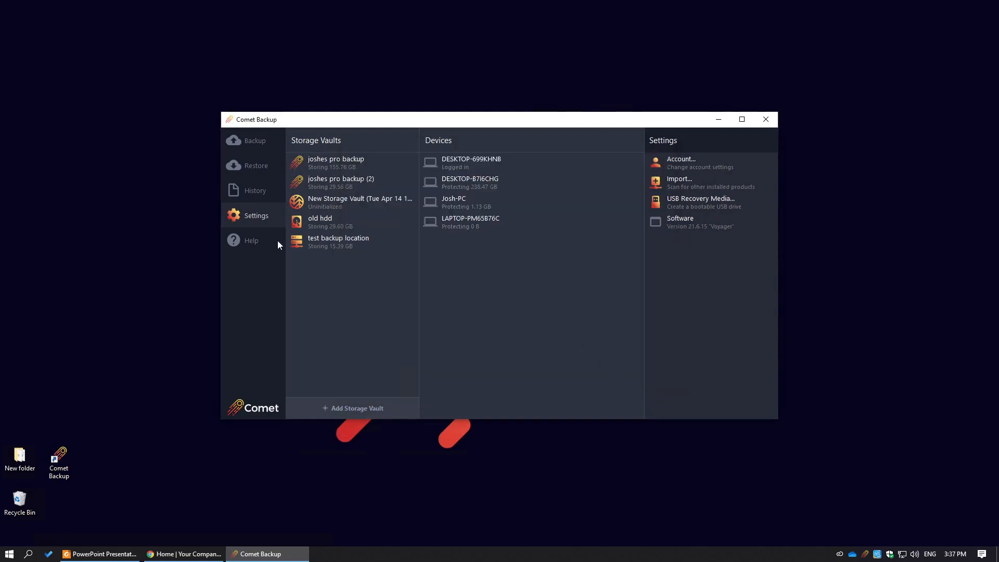
Step: View the client's Help page and return to the backup overview
left_click(260, 242)
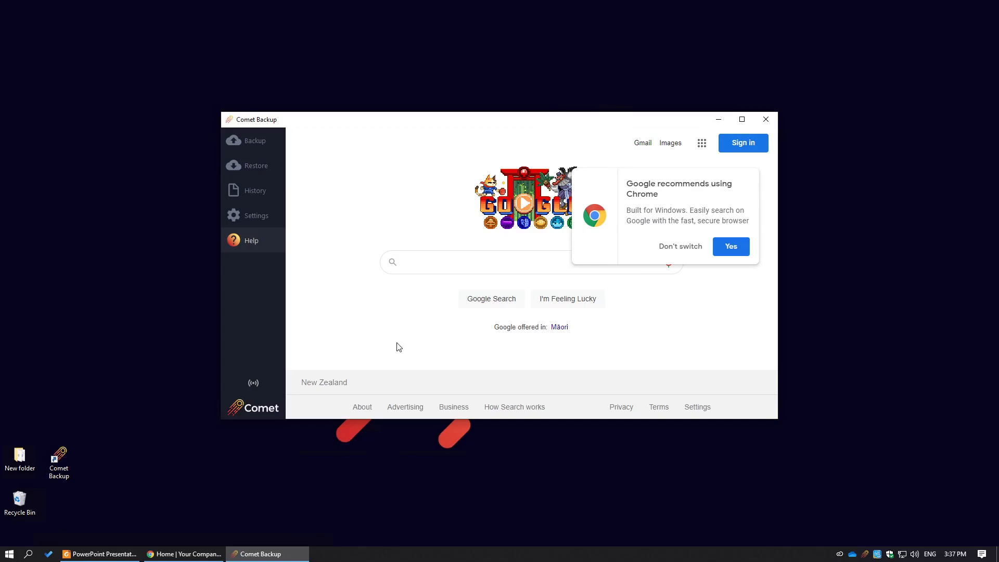
left_click(275, 142)
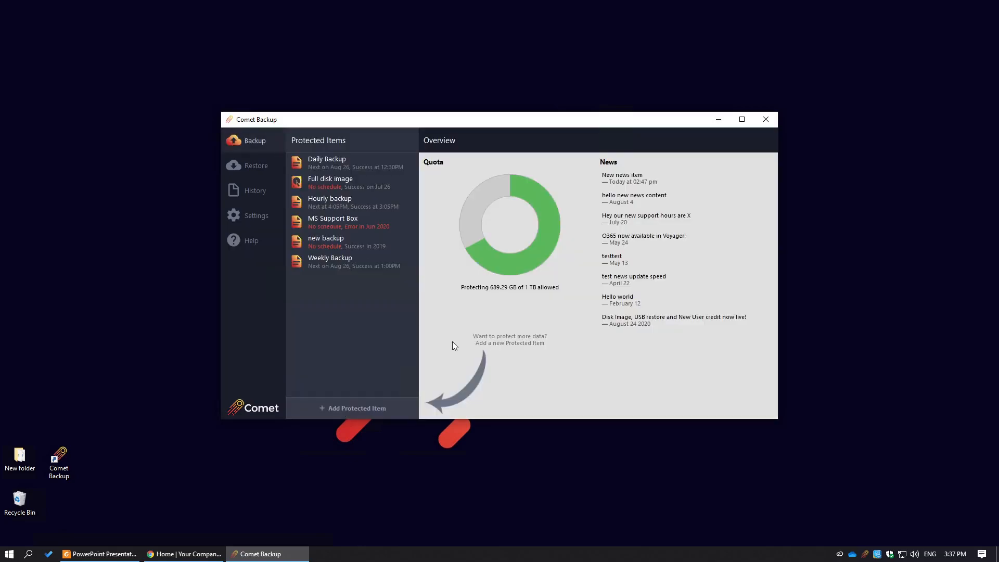